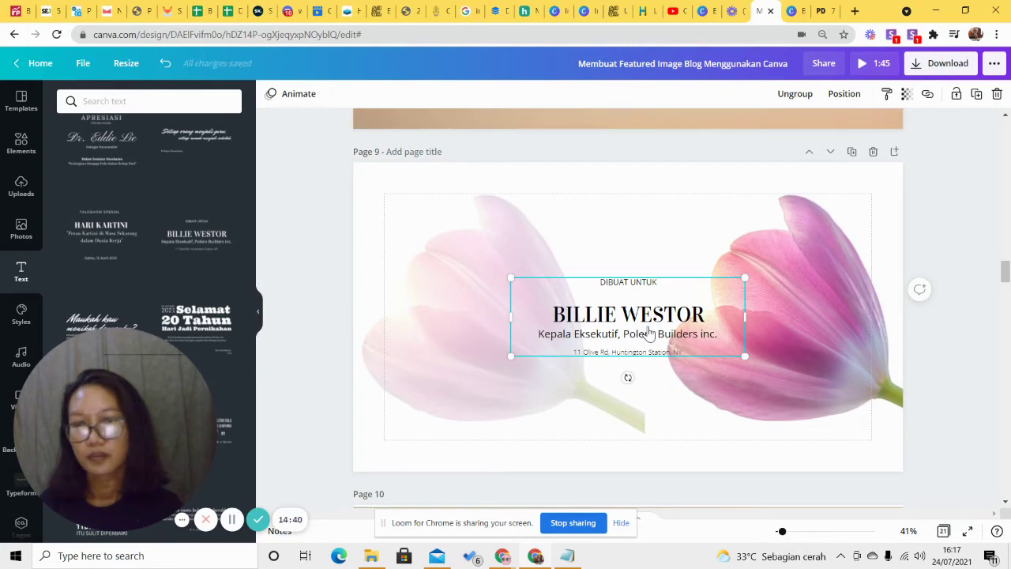
Step: Narrow the recipient text block on page 9 and place it centered over the faded tulip
drag(648, 332, 522, 241)
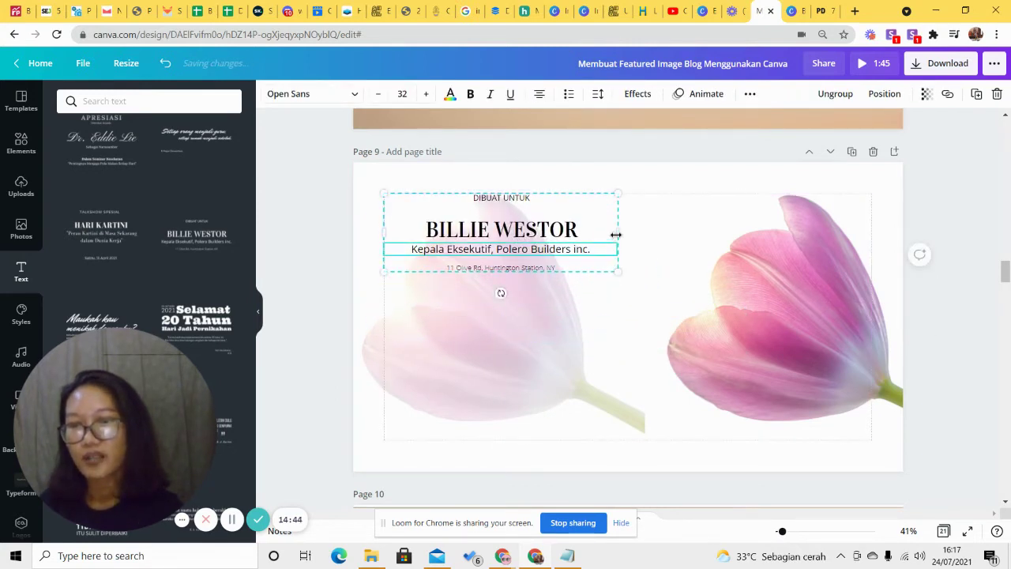
drag(615, 235, 585, 234)
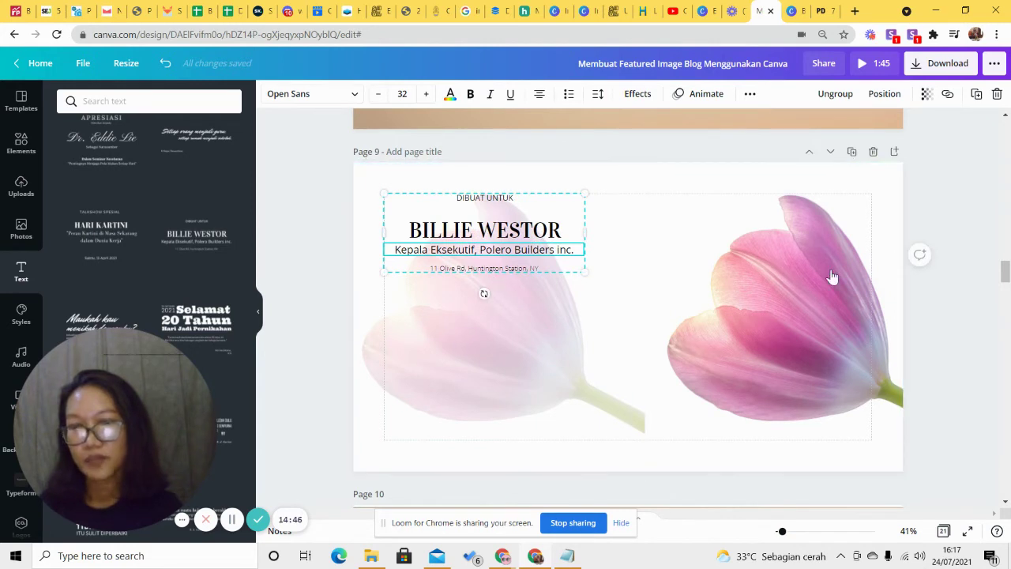
drag(469, 233, 469, 301)
click(975, 339)
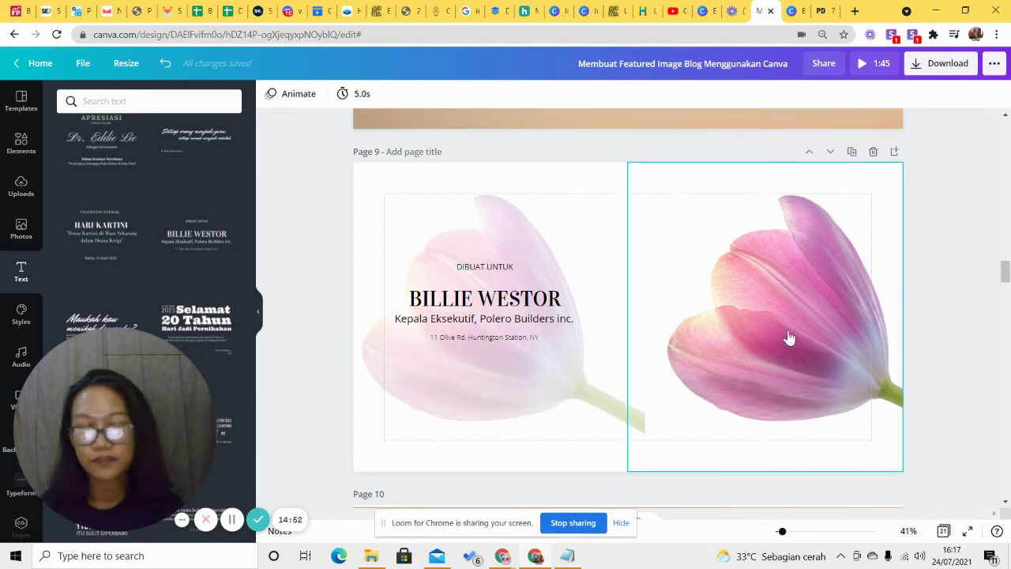
mouse_move(463, 316)
mouse_down()
mouse_move(687, 309)
mouse_move(764, 332)
mouse_move(678, 315)
mouse_move(461, 319)
mouse_up()
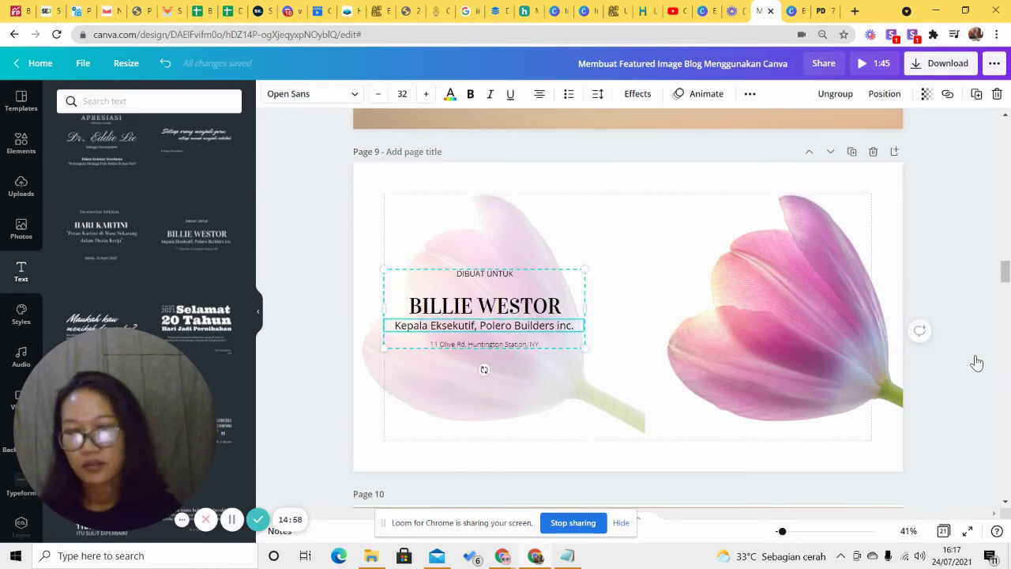
Step: Delete the existing dark overlay and ice cream photo from page 11 to leave a blank page
scroll(968, 364, down, 1)
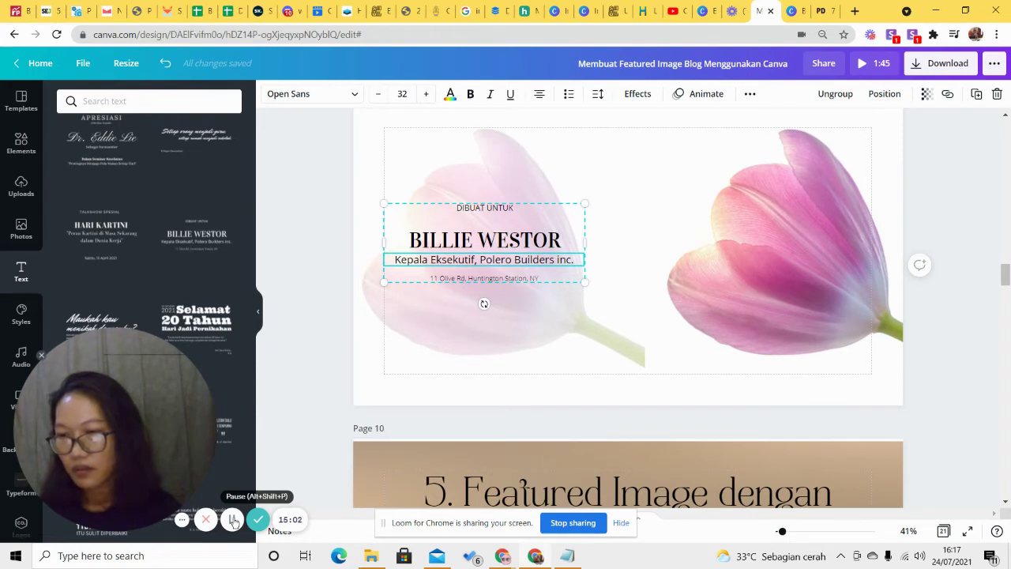
scroll(230, 521, down, 4)
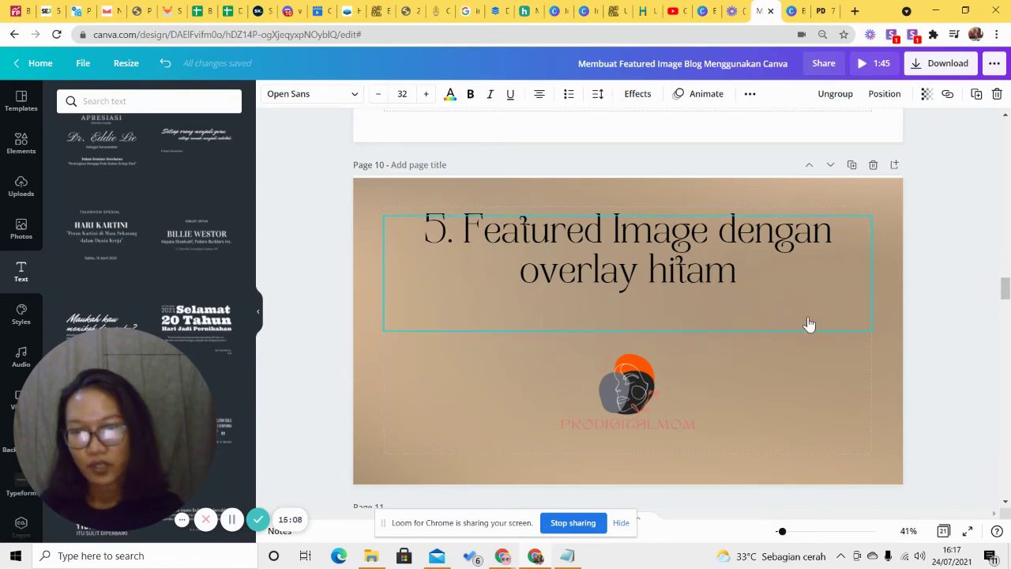
scroll(809, 324, down, 5)
click(755, 332)
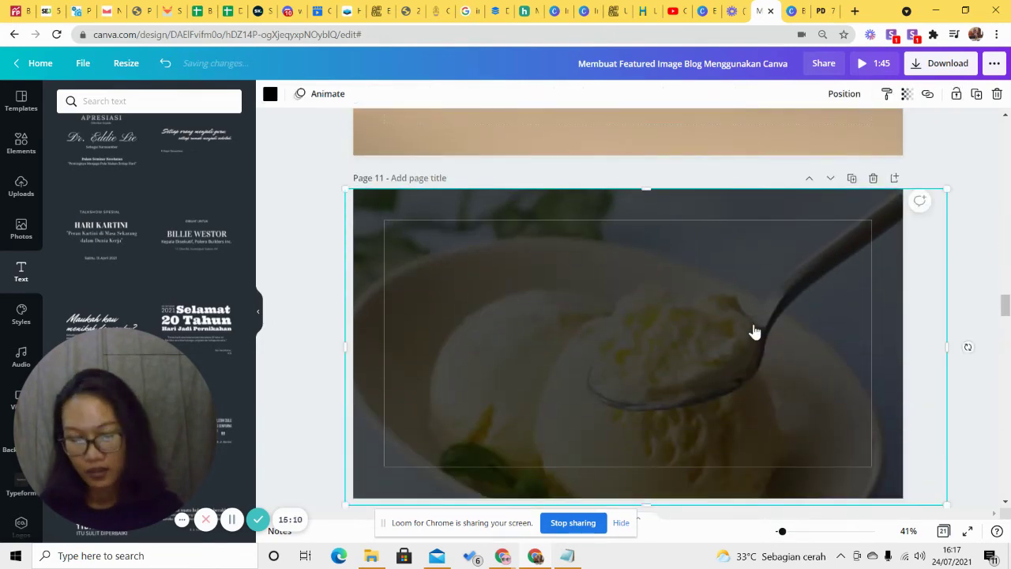
key(Delete)
Step: Add the photo of red tulips in a glass vase to page 11 and enlarge it to fill the page
click(19, 231)
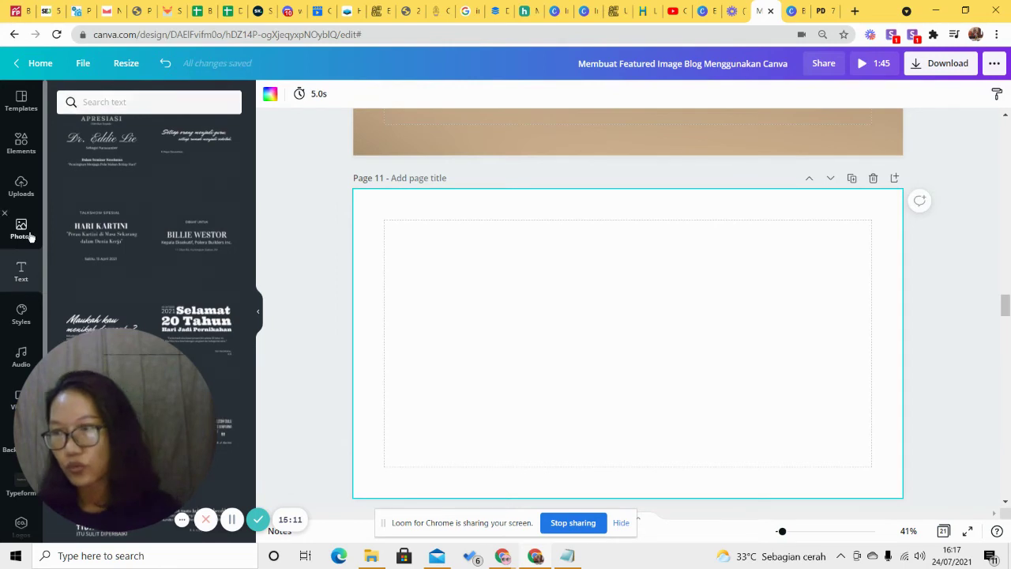
scroll(89, 226, down, 3)
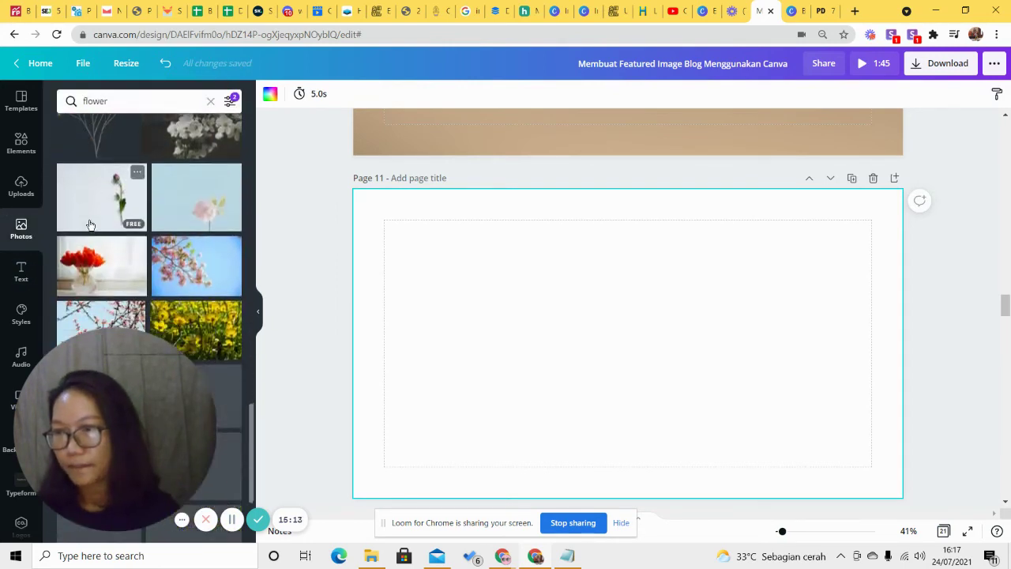
click(98, 280)
drag(520, 305, 434, 276)
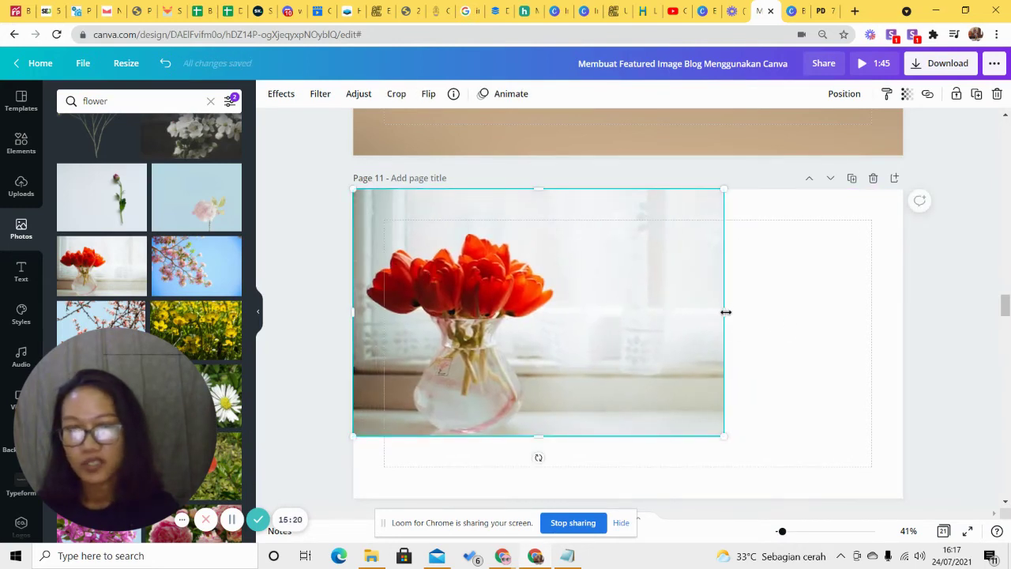
drag(723, 440, 955, 498)
click(976, 332)
Step: Add a solid square shape over the tulip photo on page 11 and color it black
scroll(970, 357, down, 1)
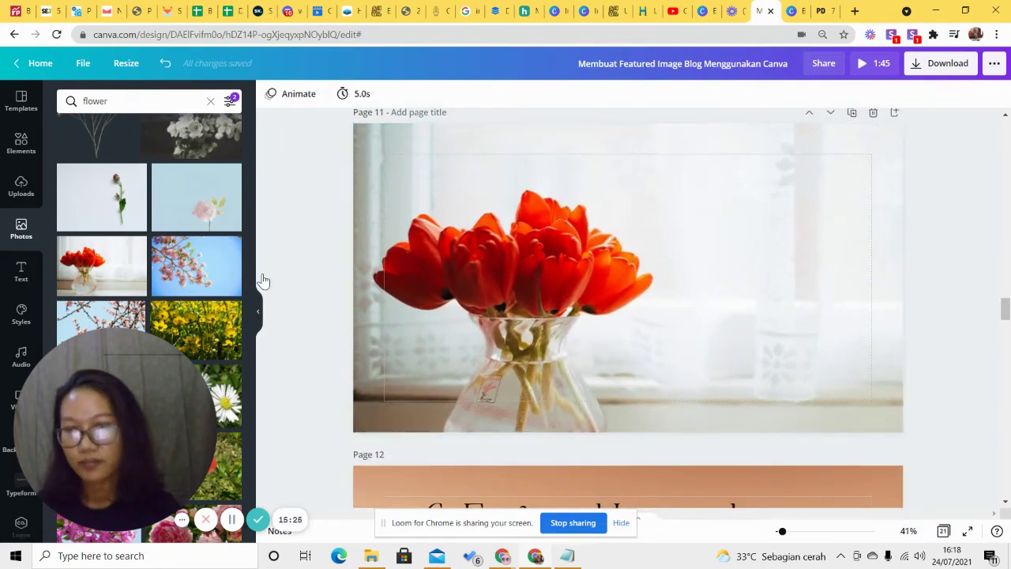
scroll(955, 259, up, 1)
scroll(632, 277, down, 1)
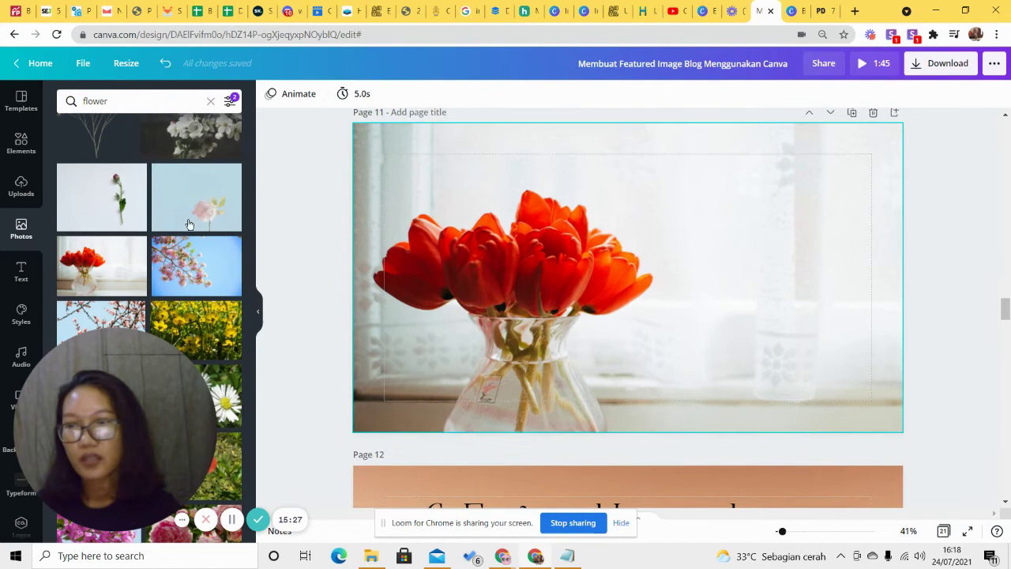
click(20, 147)
click(82, 202)
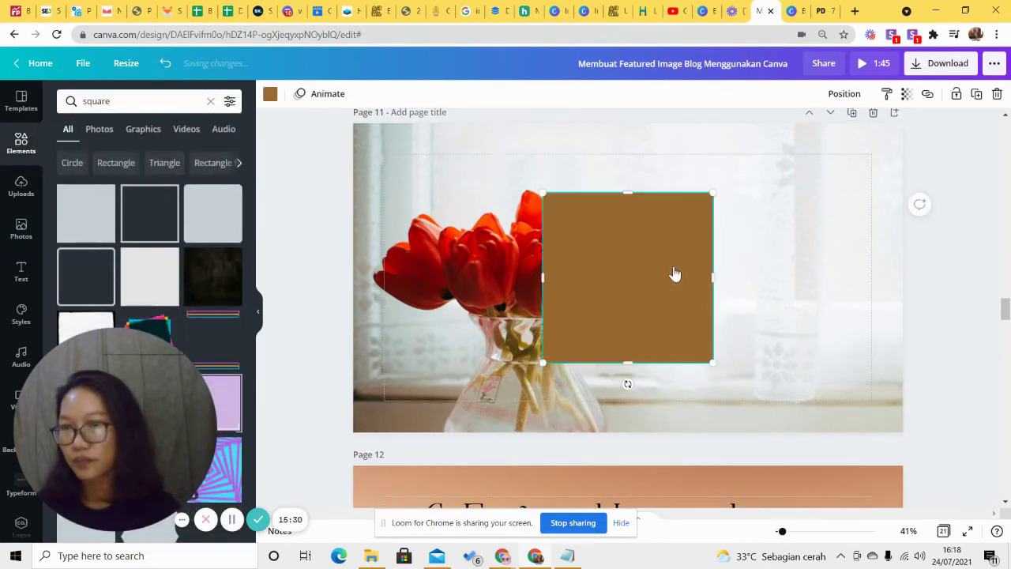
click(270, 94)
click(100, 157)
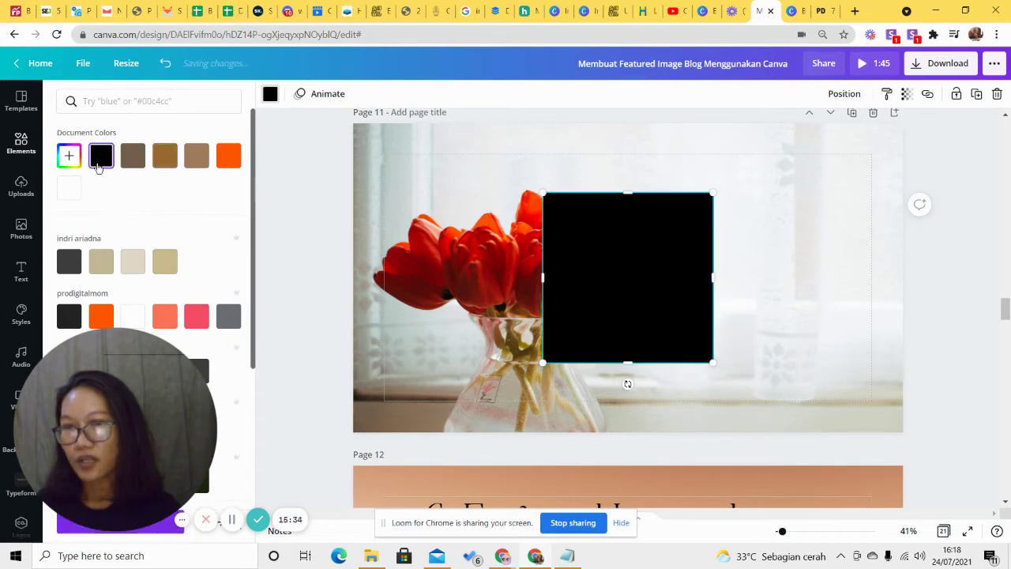
Step: Align the black square with page 11's top-left corner and enlarge it to cover the whole page
scroll(932, 302, up, 2)
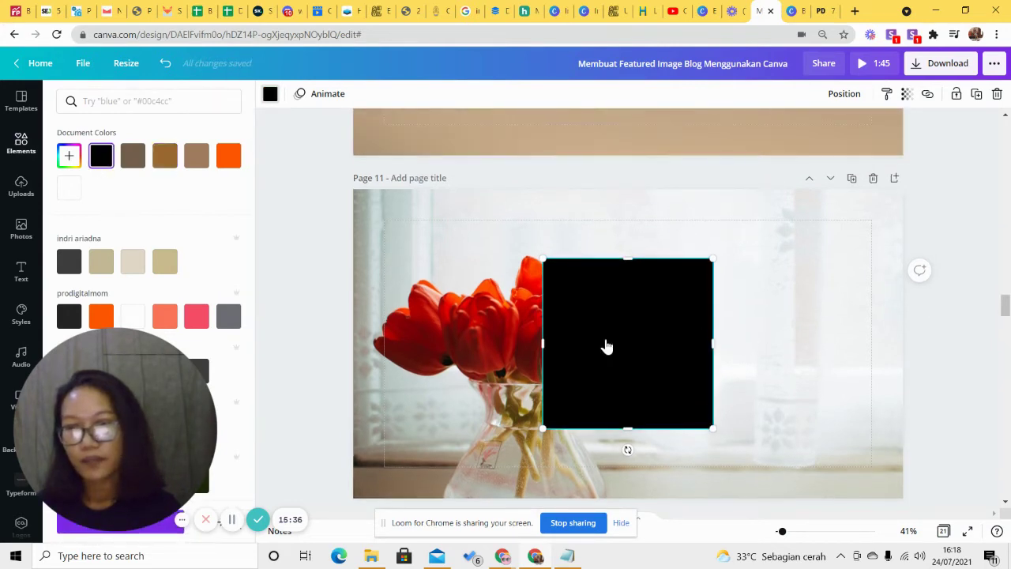
drag(605, 345, 421, 276)
drag(520, 355, 794, 433)
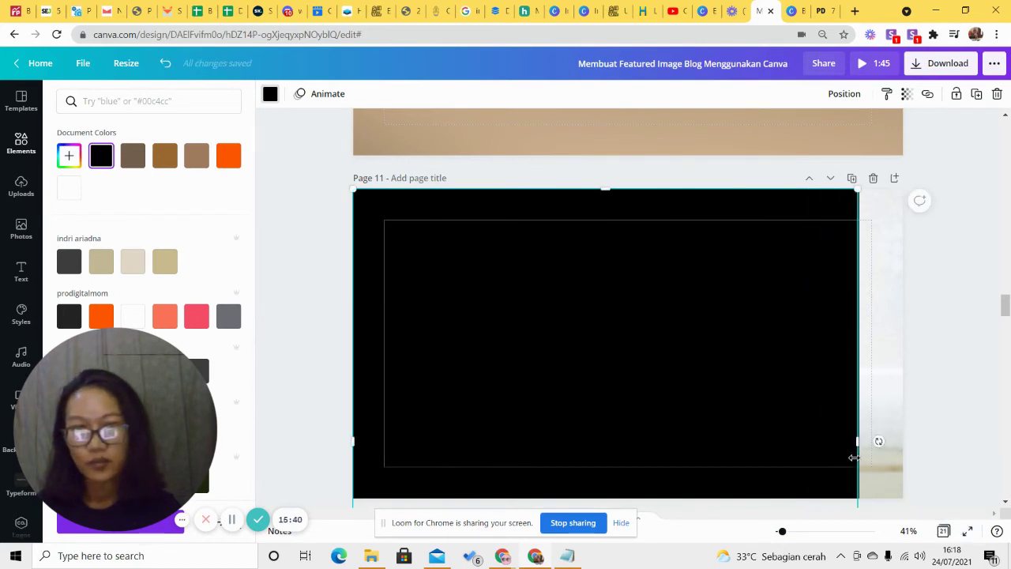
drag(925, 444, 929, 443)
Step: Set the black overlay's transparency to 55 on page 11
scroll(976, 245, down, 1)
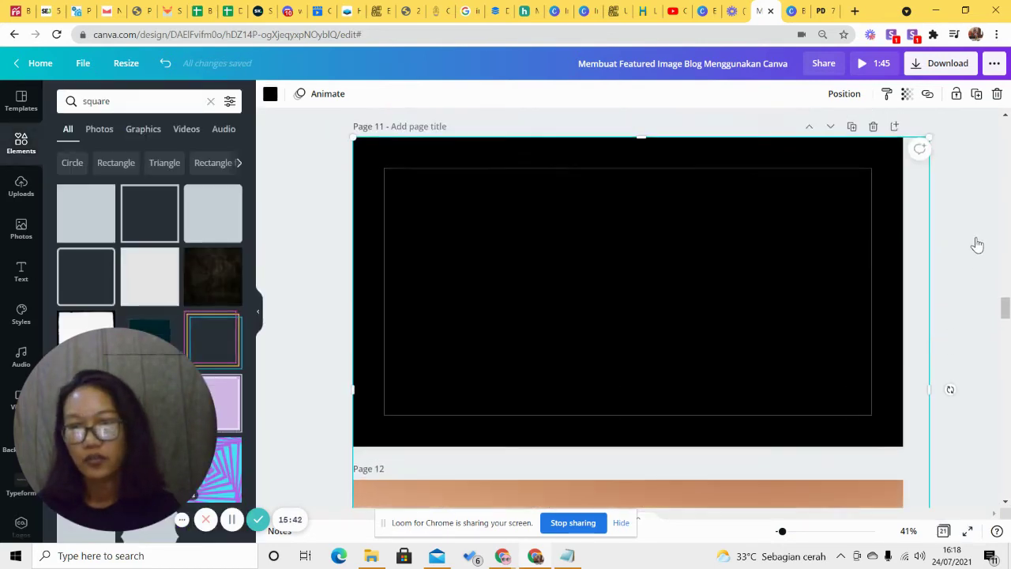
scroll(893, 208, up, 1)
click(907, 95)
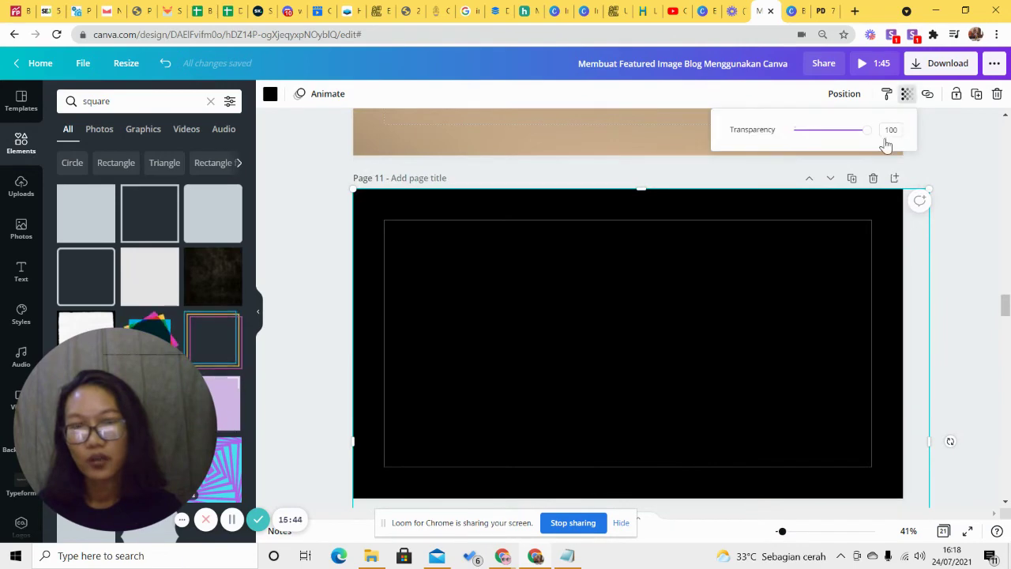
drag(866, 137, 836, 148)
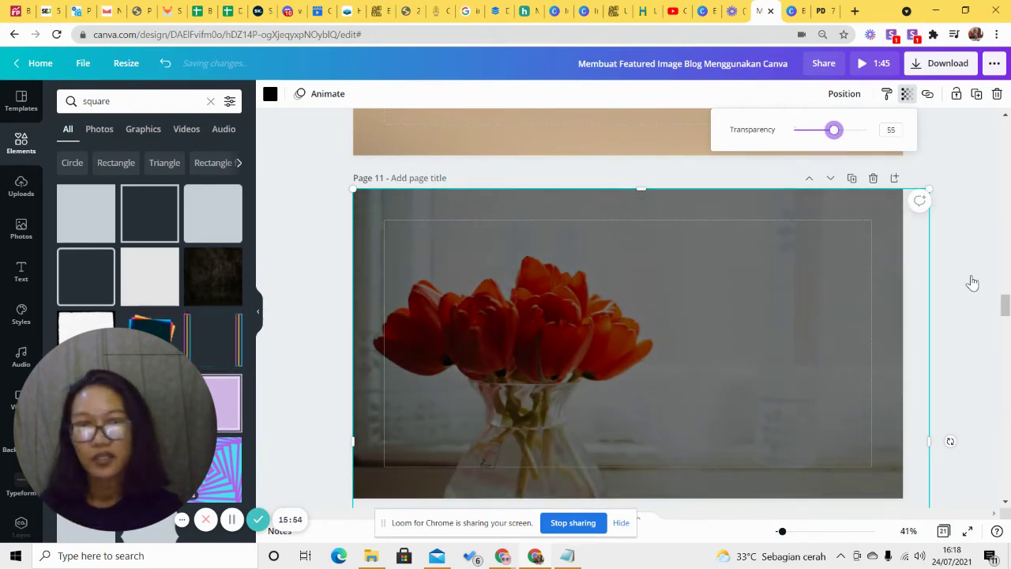
Step: Add the white "Selamat Ulang Tahun!" text combination to page 11, placing it to the upper right of the tulips
scroll(972, 283, down, 2)
scroll(973, 282, up, 1)
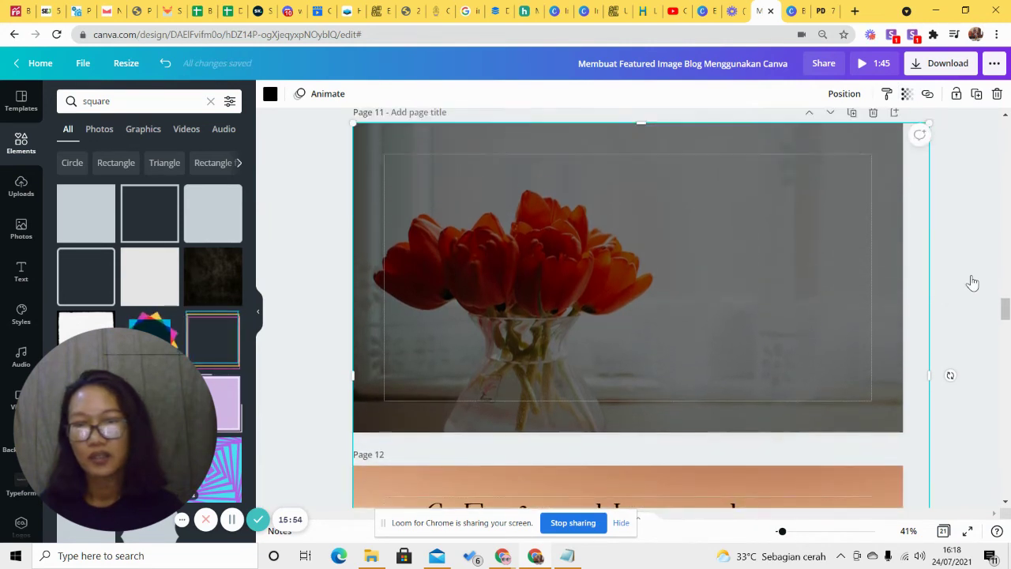
click(21, 272)
scroll(110, 237, up, 3)
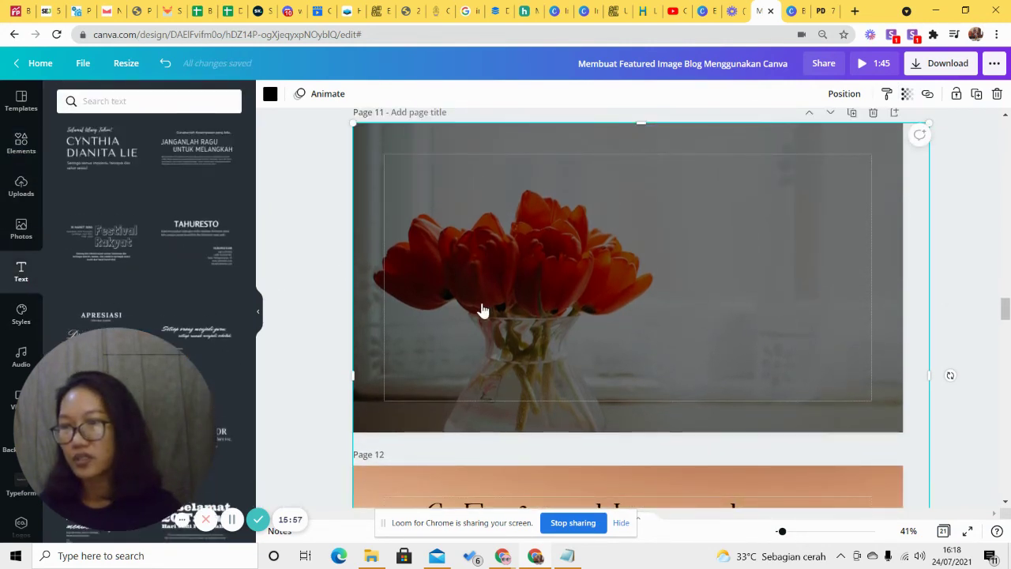
scroll(194, 253, up, 2)
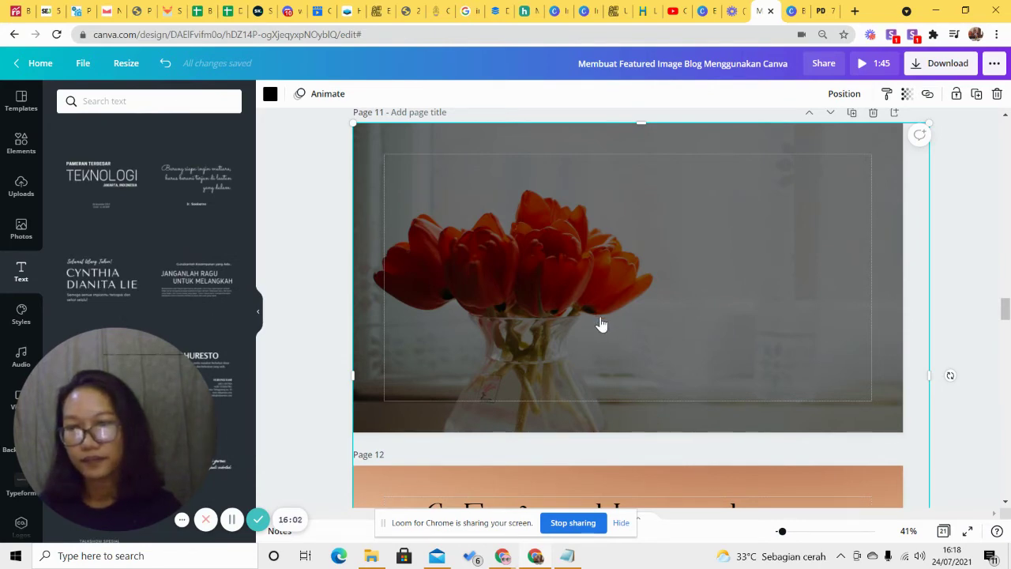
drag(591, 292, 743, 230)
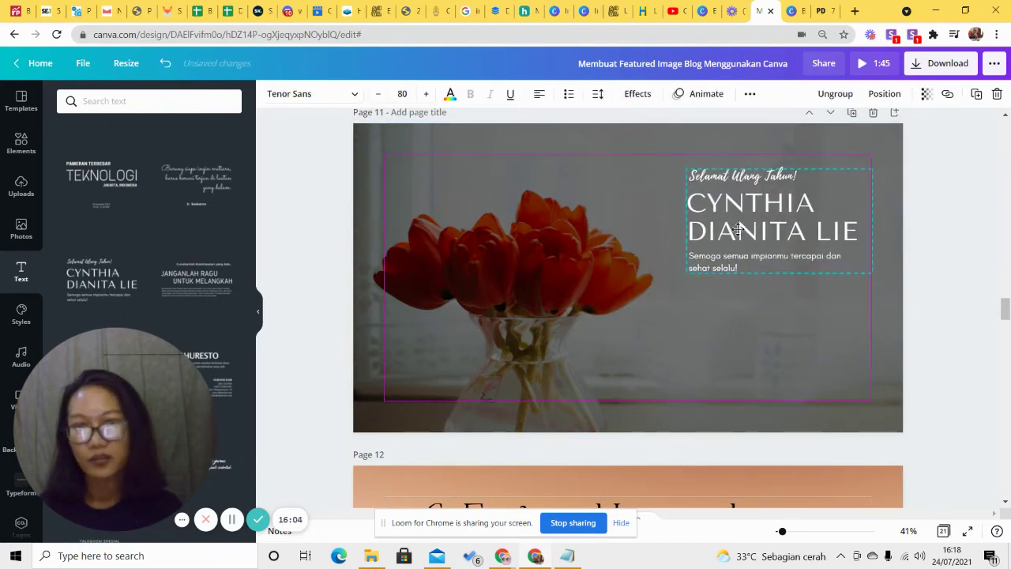
Step: Review the brand palette overlay heading on page 12 and the orange-tinted couple photo on page 13
scroll(1006, 379, down, 5)
scroll(959, 375, up, 5)
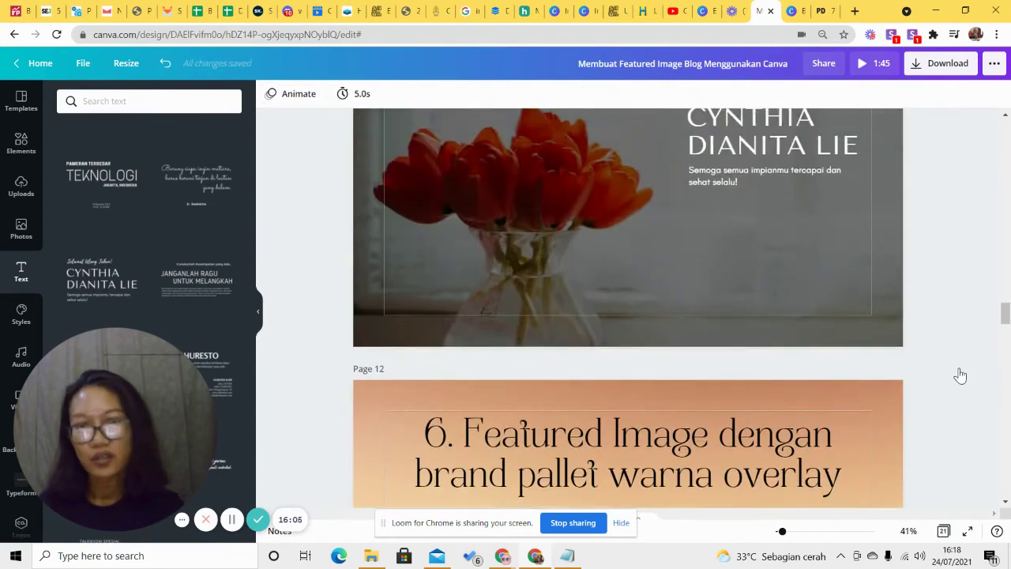
scroll(966, 379, down, 5)
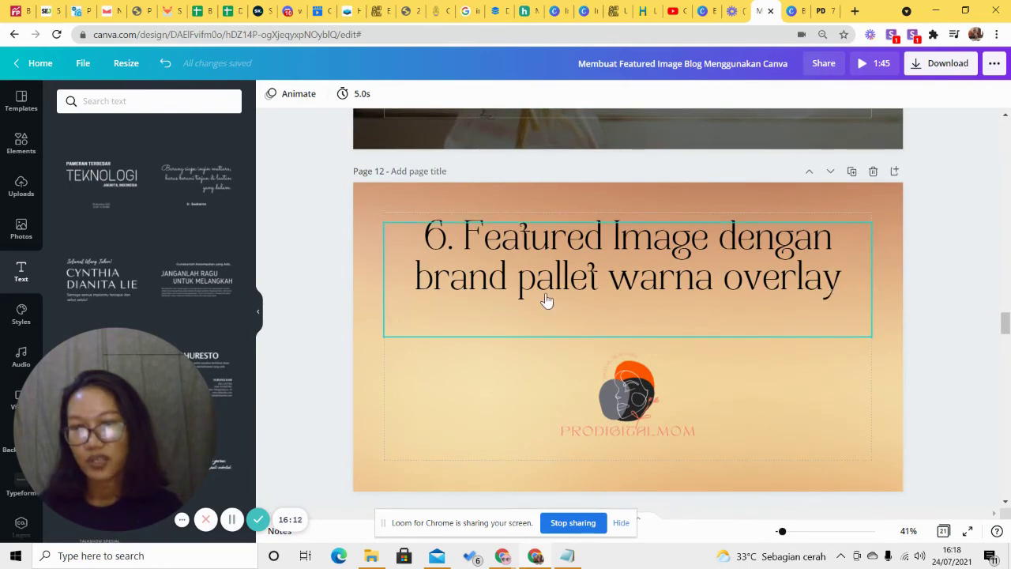
scroll(546, 300, down, 5)
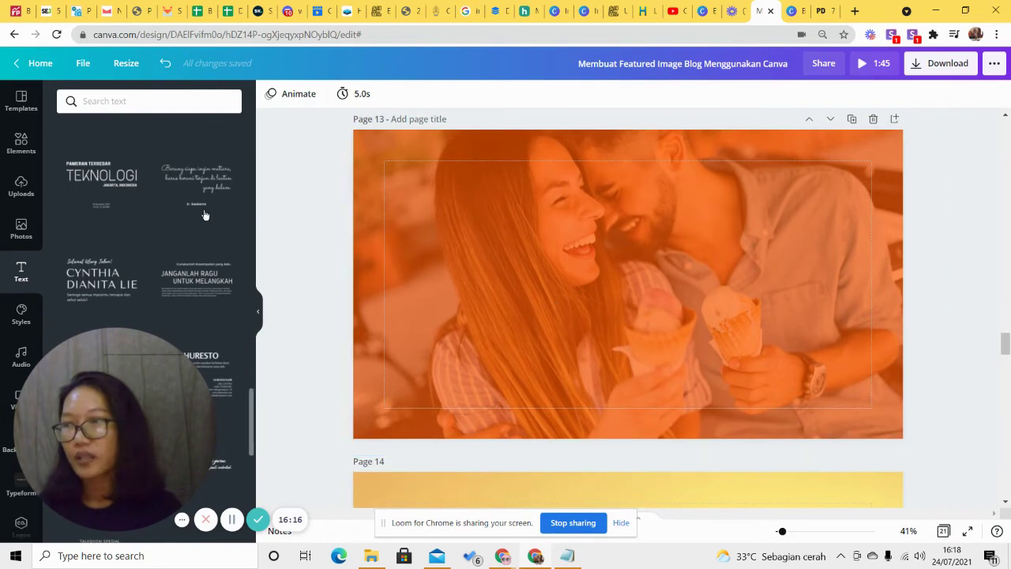
scroll(246, 223, up, 1)
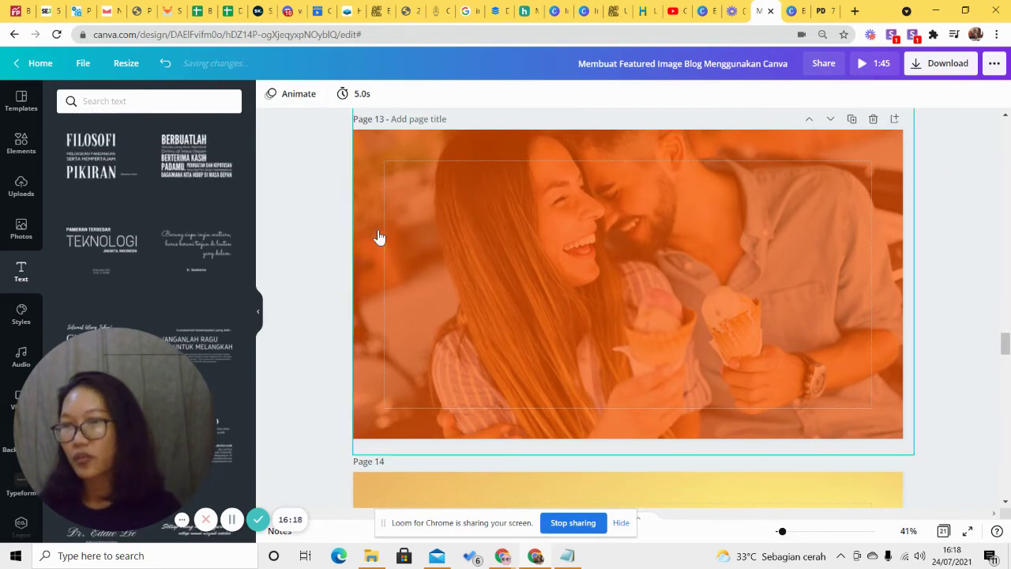
scroll(364, 237, down, 1)
scroll(362, 237, up, 2)
scroll(364, 236, down, 1)
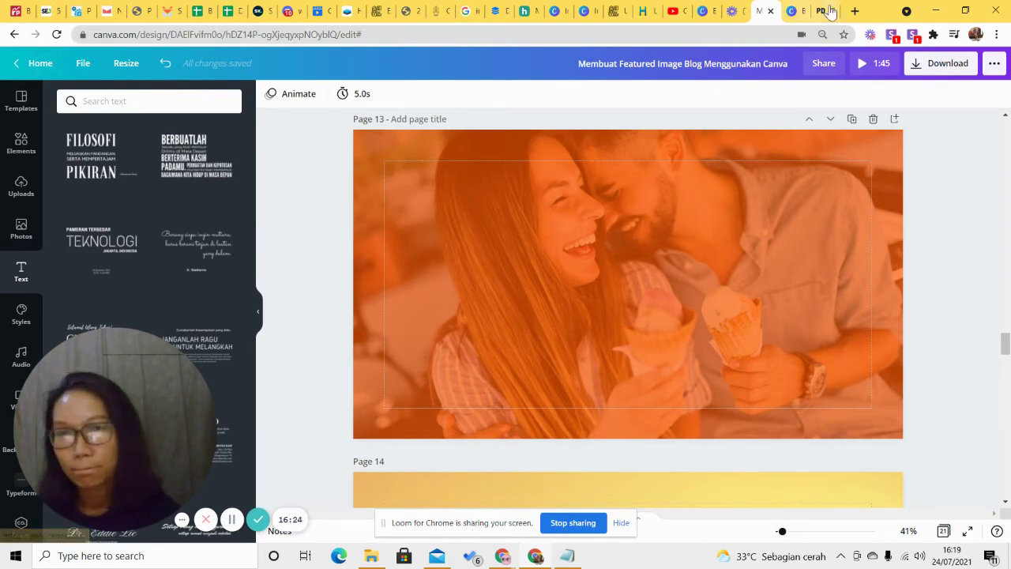
Step: Open the Brand Kit from the Canva home page and examine its logos, color palettes and fonts
click(794, 11)
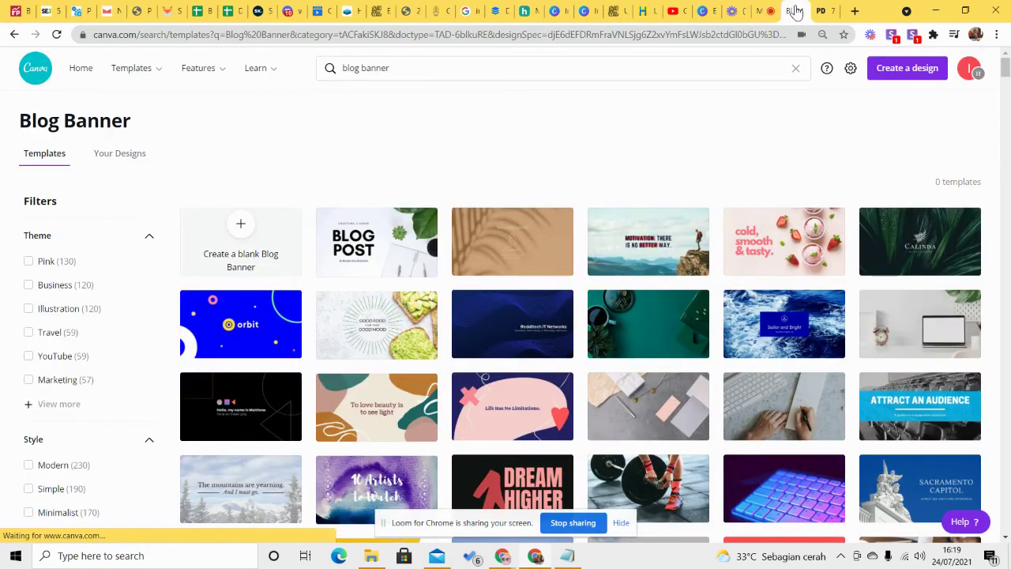
click(82, 72)
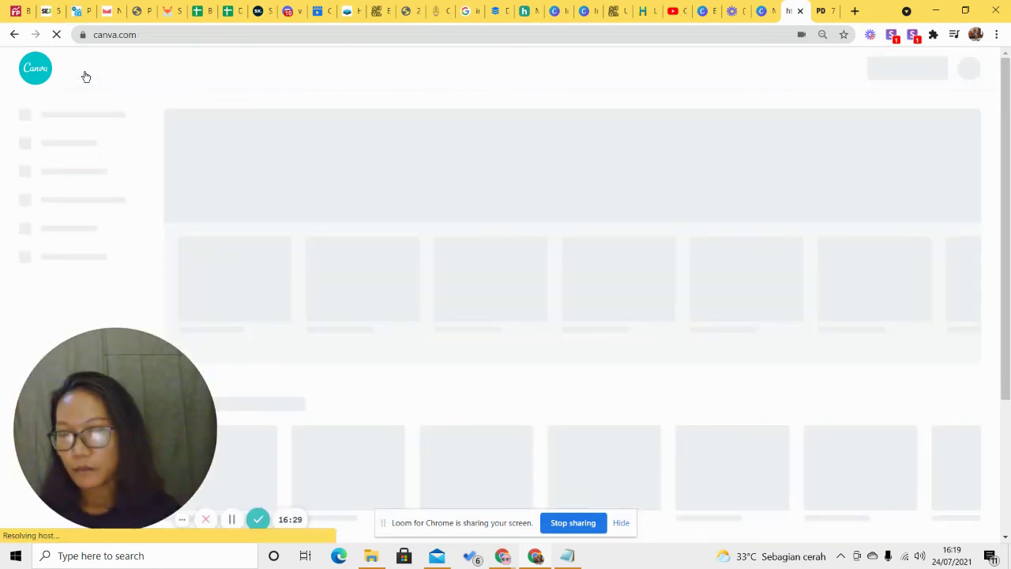
click(63, 237)
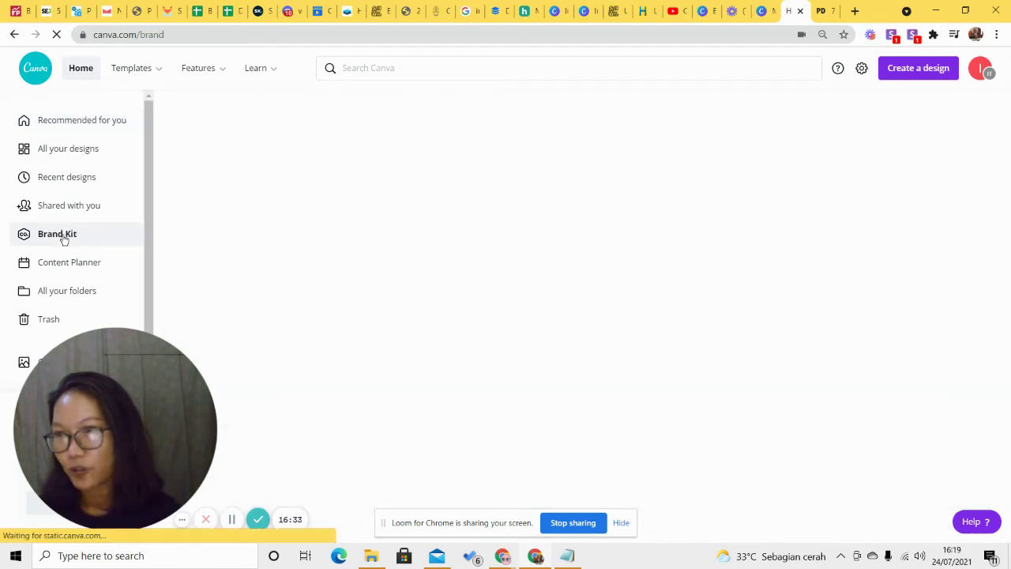
scroll(652, 208, down, 2)
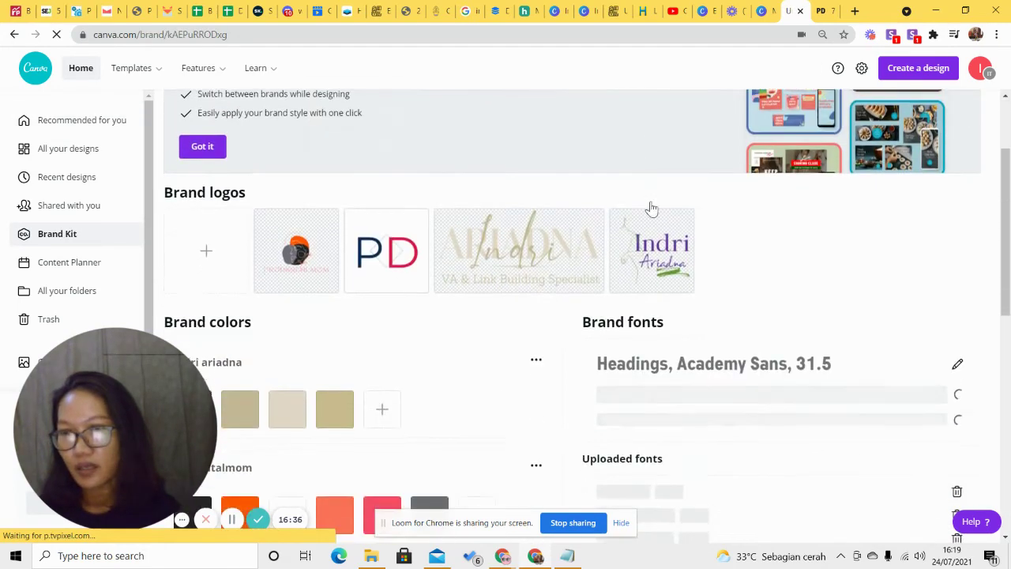
scroll(652, 208, down, 1)
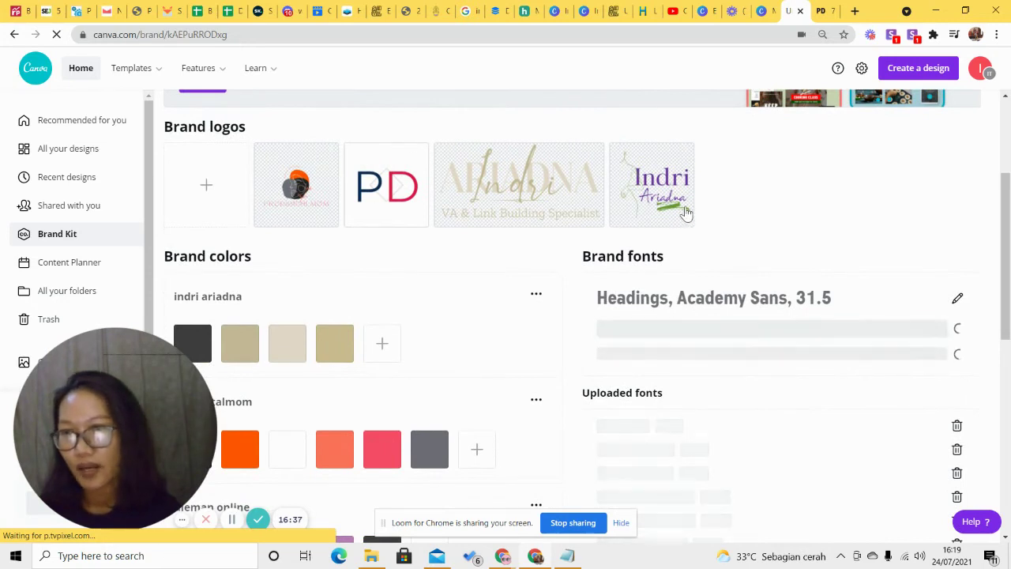
scroll(686, 213, down, 2)
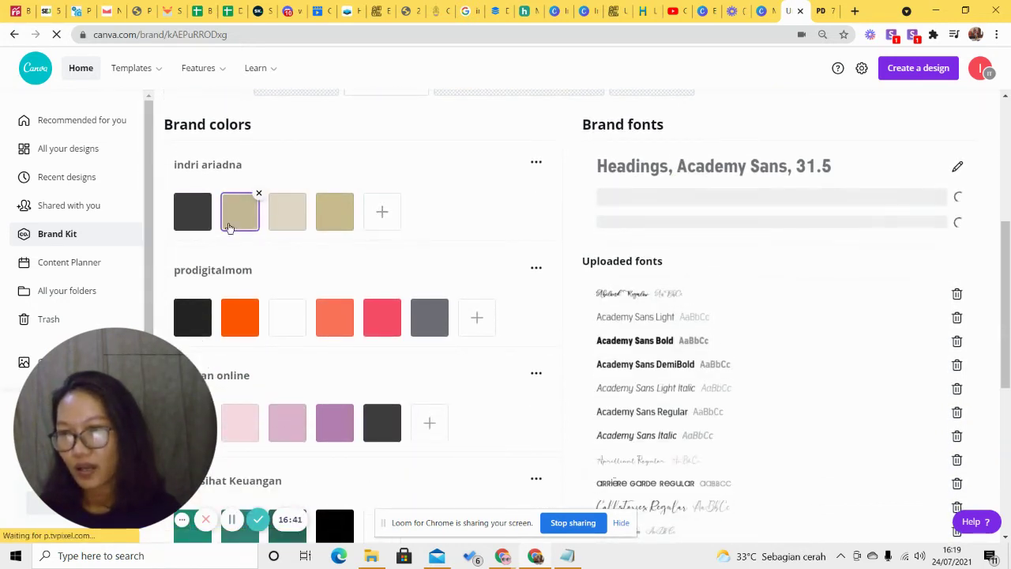
scroll(415, 235, down, 3)
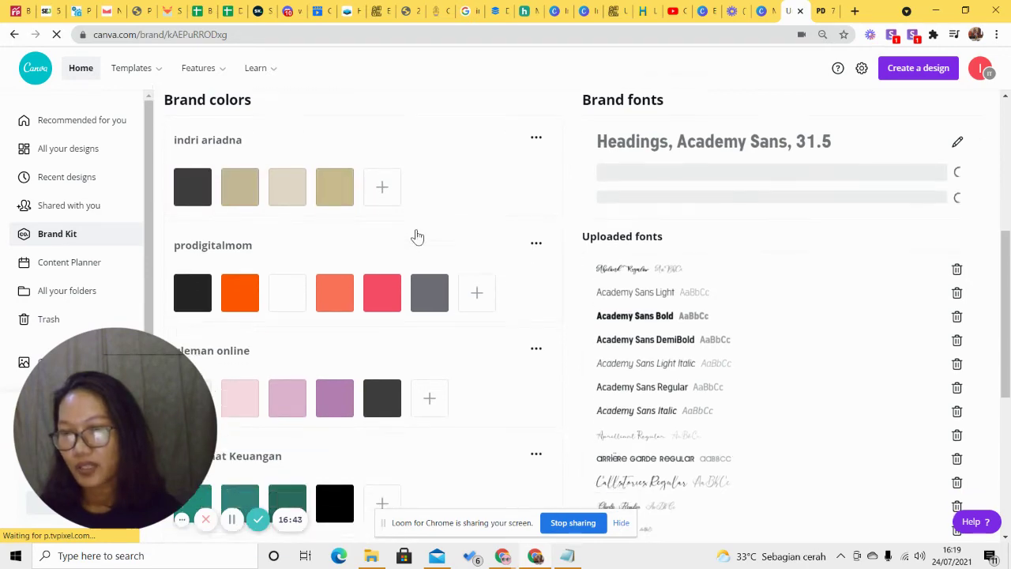
Step: Examine the Brand Kit's color palettes alongside the heading, subheading, body and uploaded brand fonts
scroll(415, 235, up, 2)
scroll(237, 199, up, 1)
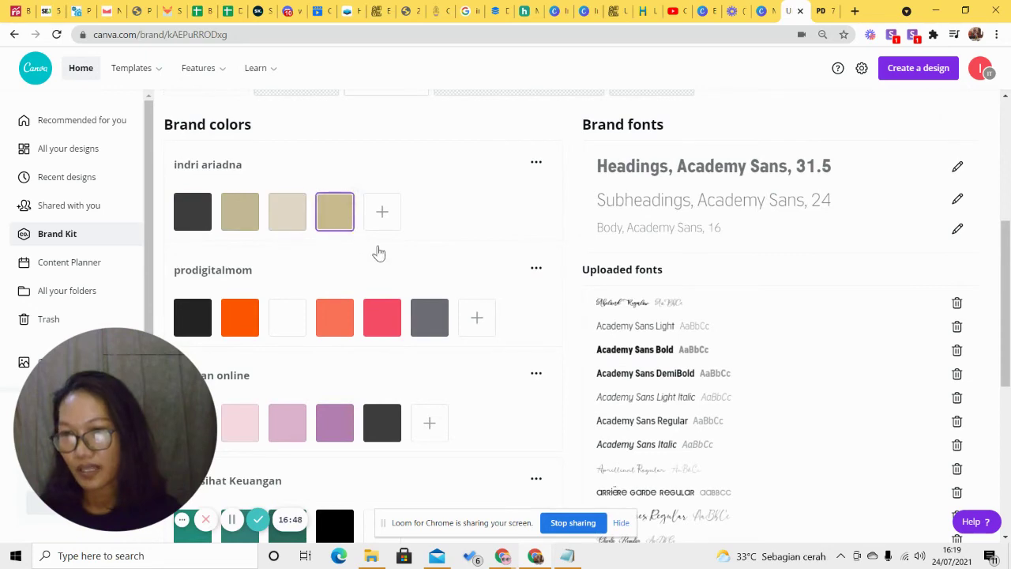
scroll(427, 296, down, 4)
scroll(421, 305, up, 4)
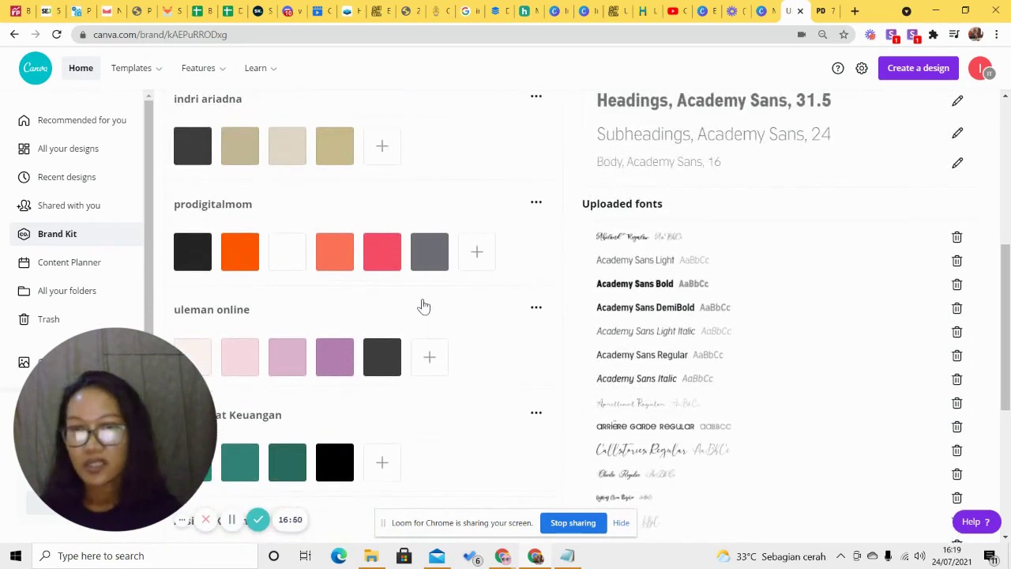
scroll(422, 305, up, 1)
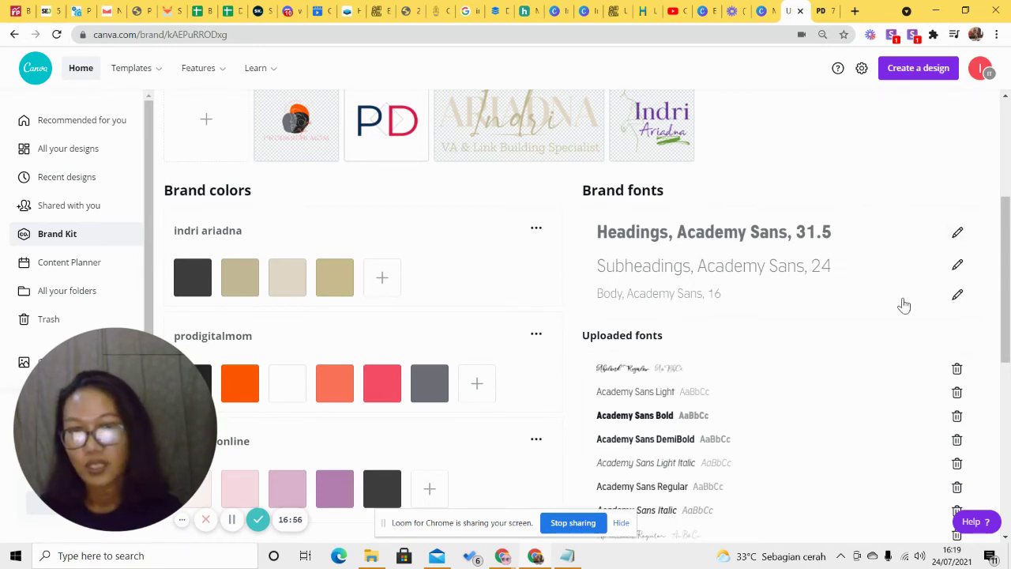
scroll(905, 305, down, 3)
scroll(911, 300, down, 2)
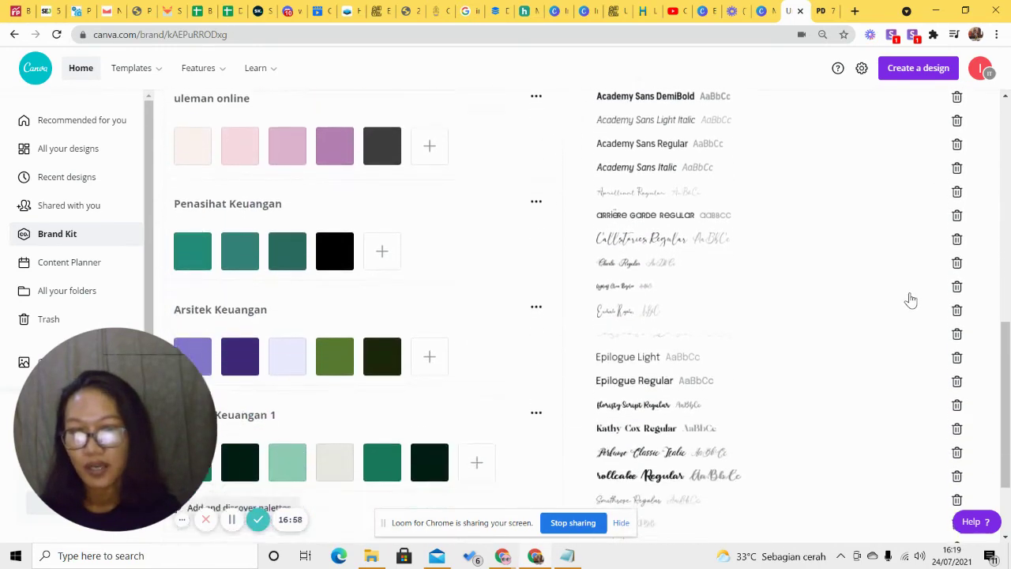
scroll(910, 299, up, 4)
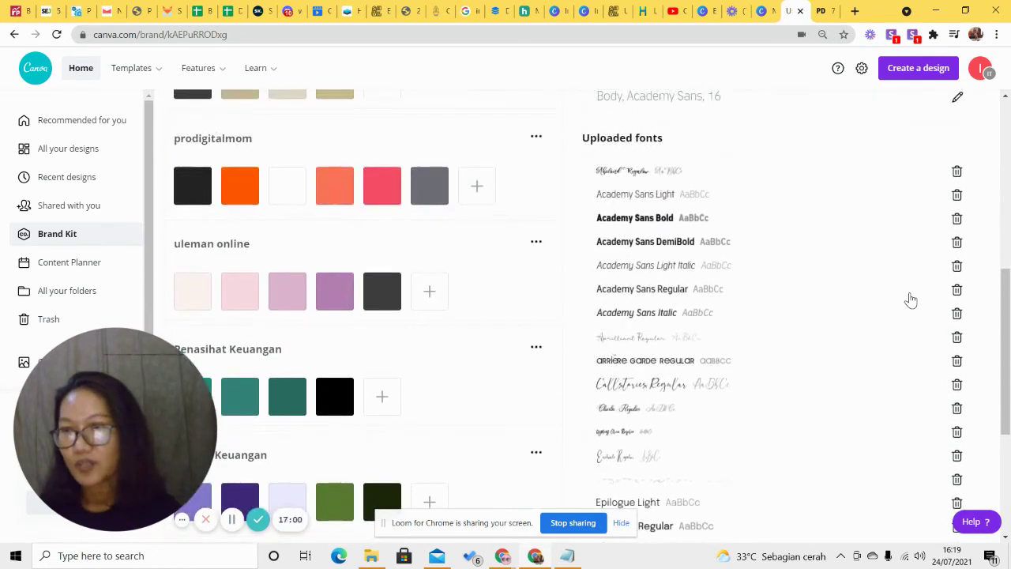
scroll(910, 299, down, 1)
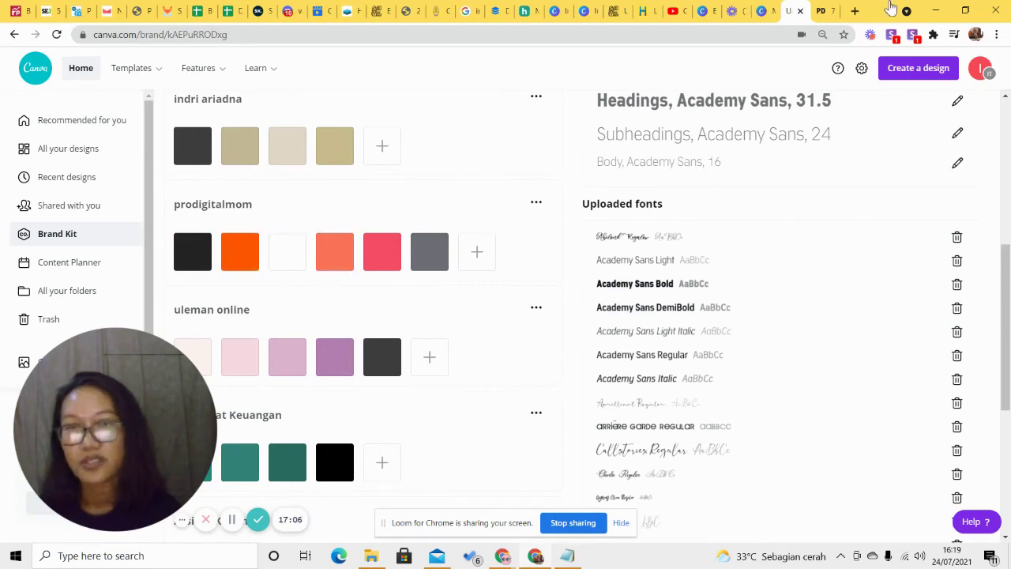
Step: Return to the featured image design and search the photo library for "happy"
click(773, 16)
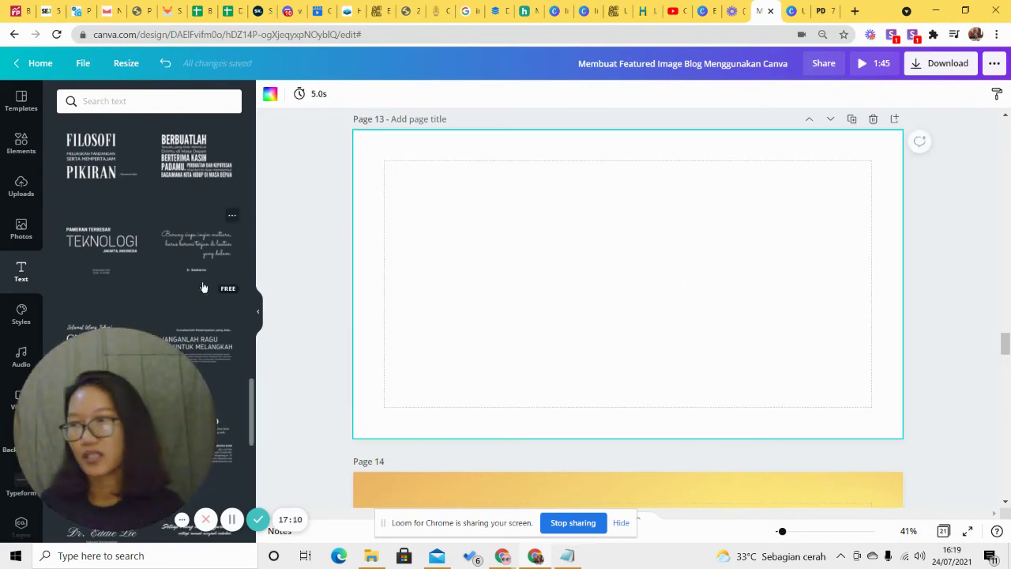
click(21, 229)
scroll(191, 283, down, 10)
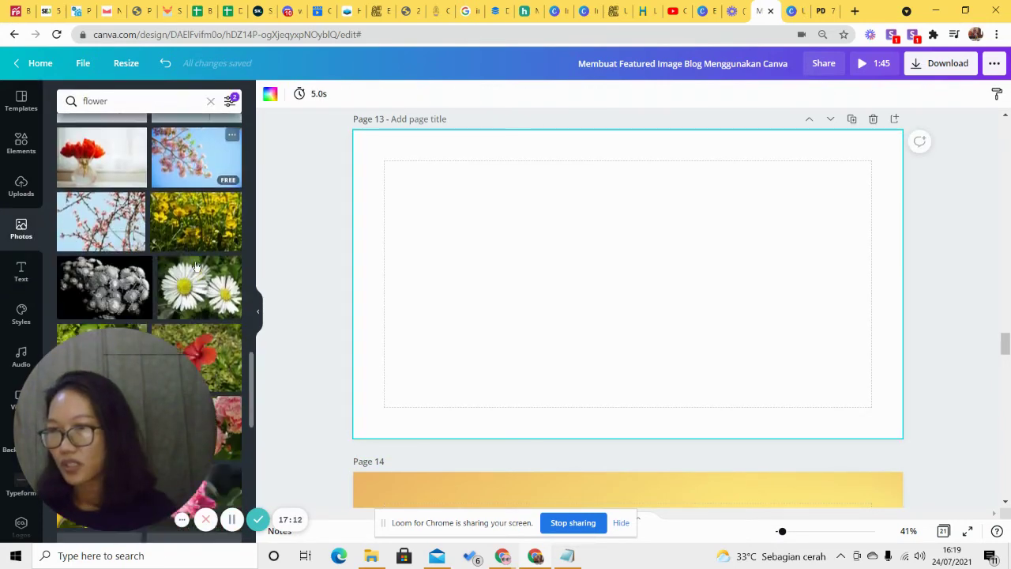
scroll(191, 285, down, 8)
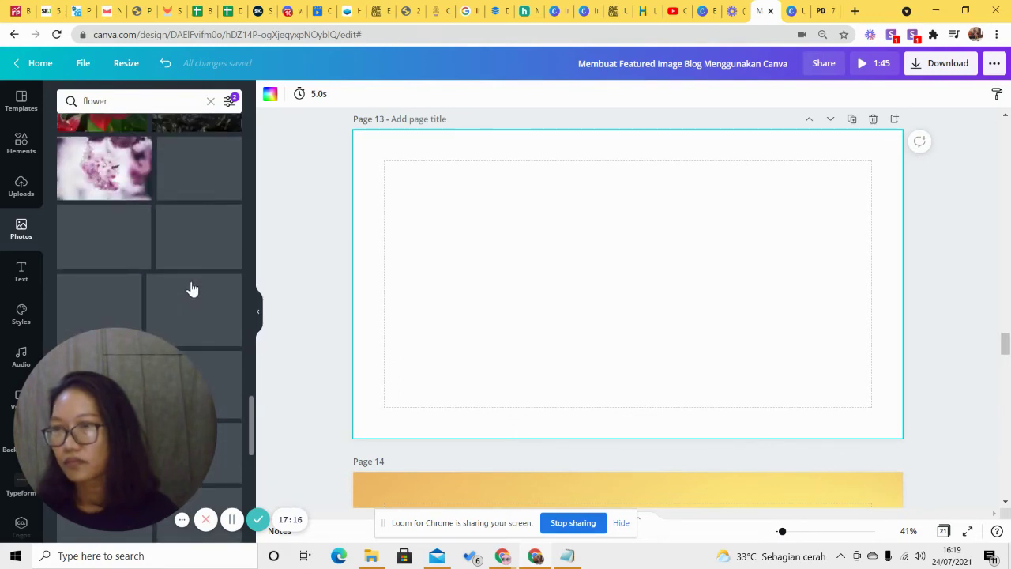
click(119, 100)
text(happy)
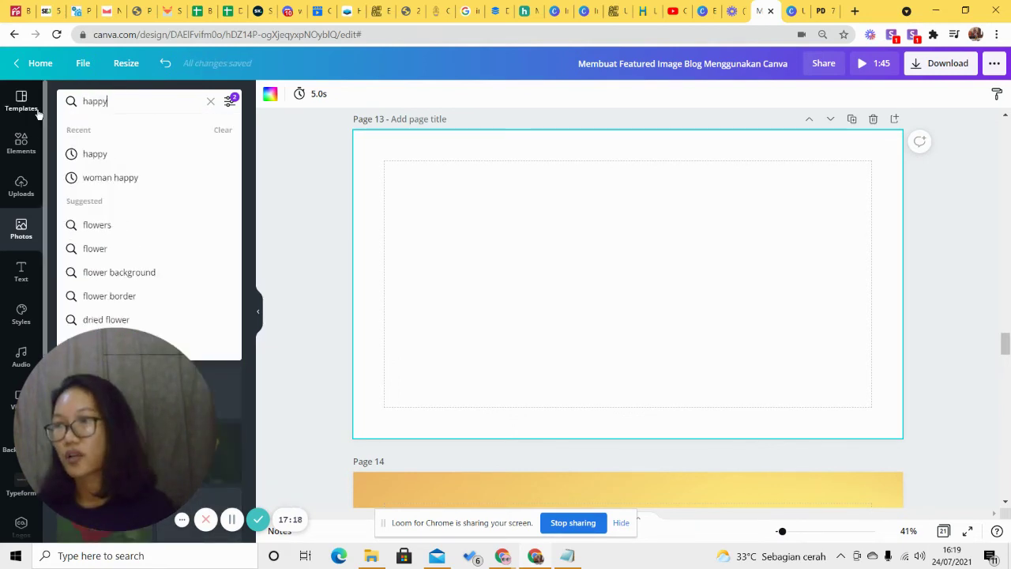
key(Return)
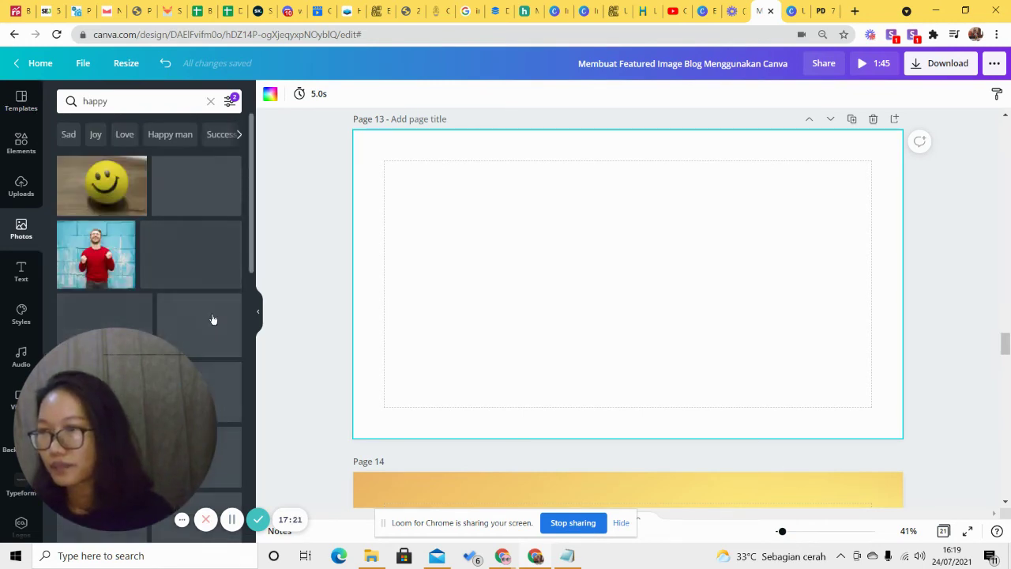
Step: Add the photo of the smiling woman on the phone to page 13 and enlarge it to cover the page
scroll(211, 321, down, 3)
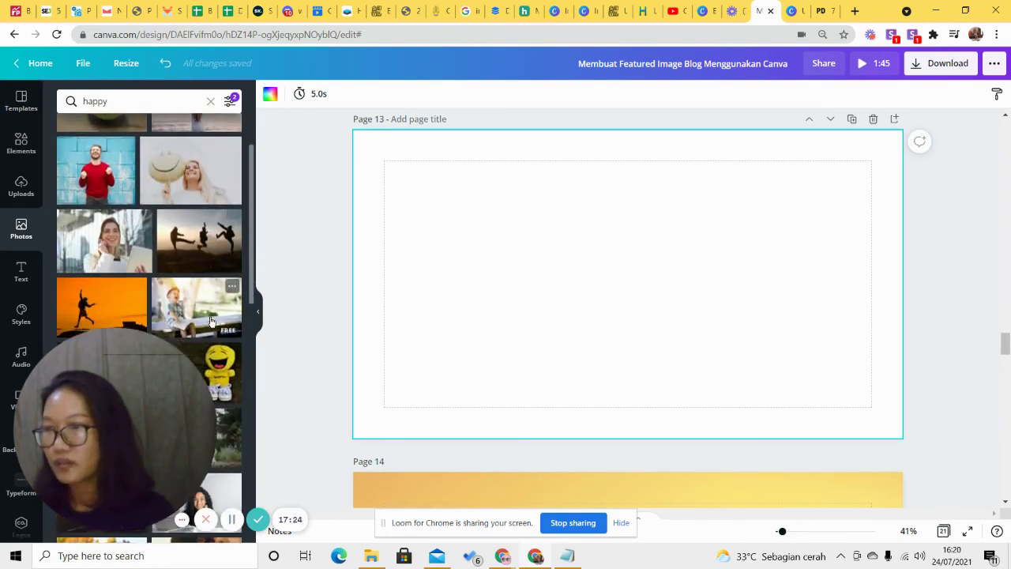
click(83, 199)
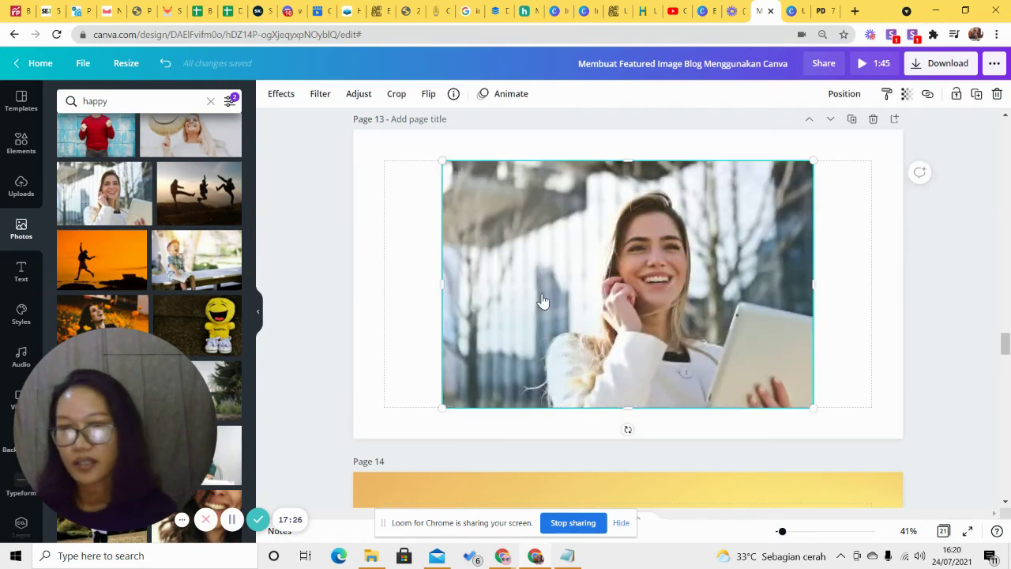
drag(542, 300, 454, 258)
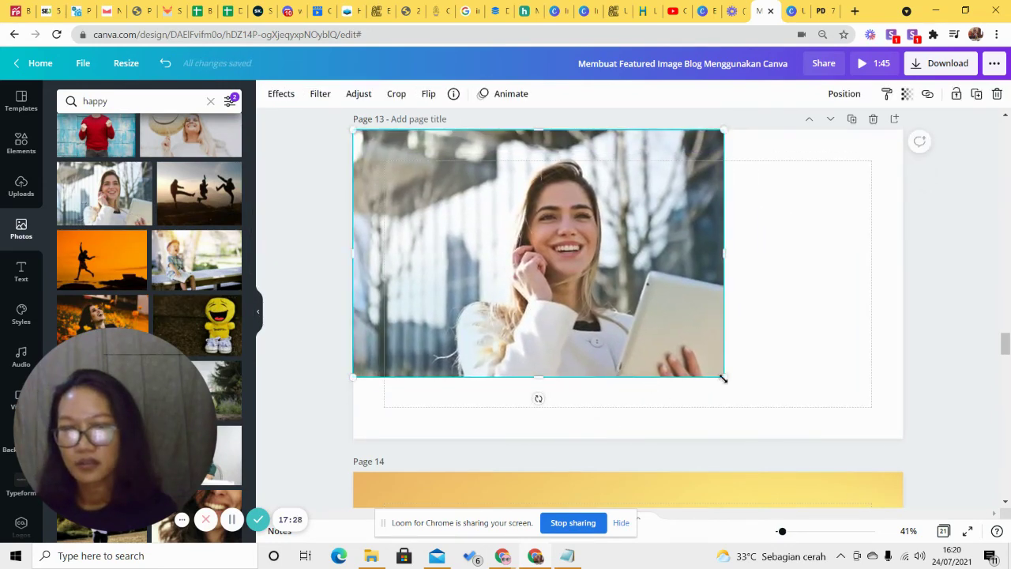
drag(723, 378, 878, 403)
drag(849, 290, 905, 289)
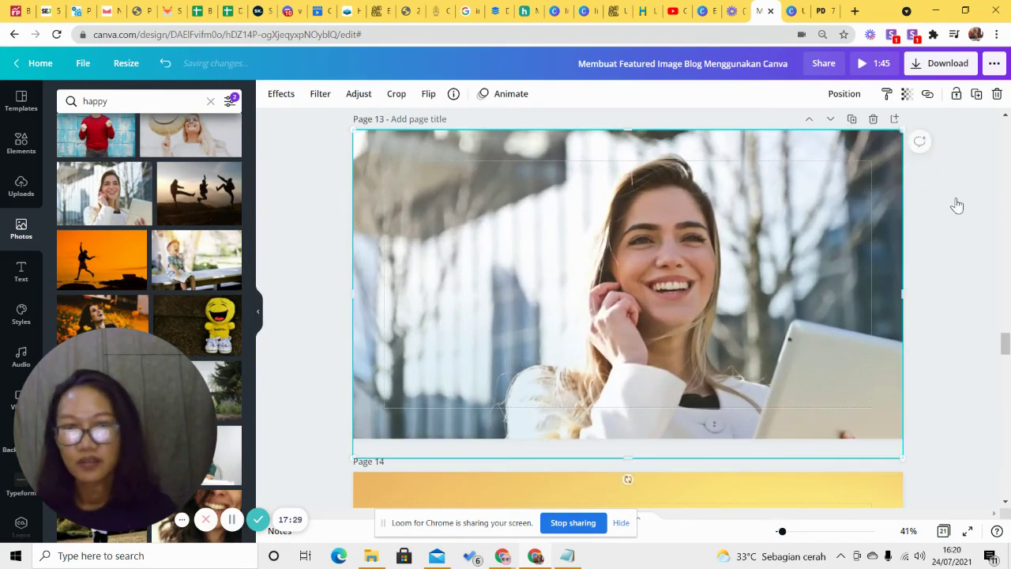
click(957, 206)
Step: Add a solid square to page 13 and color it with the pinkish red from the prodigitalmom palette
click(25, 154)
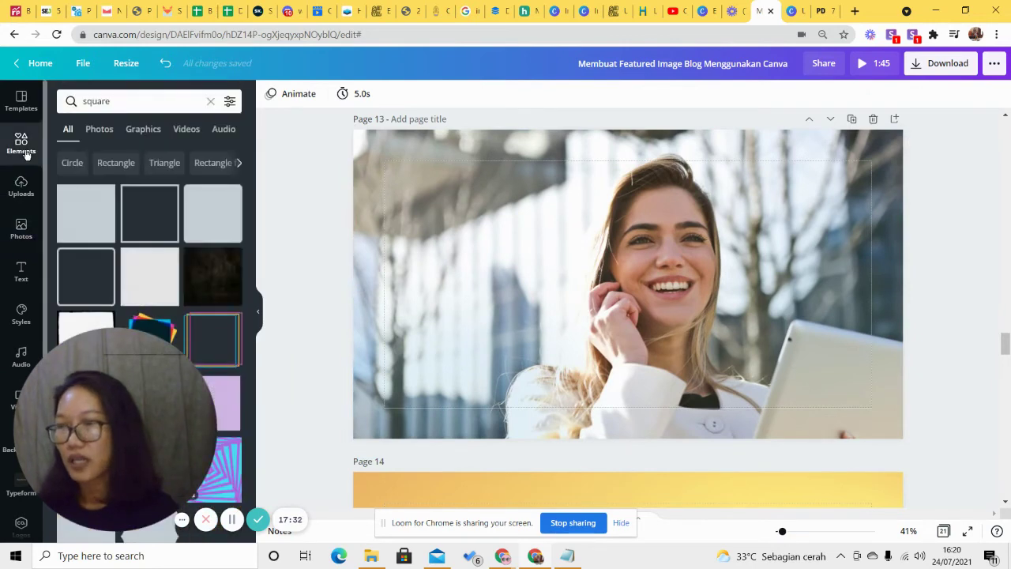
click(74, 213)
click(270, 93)
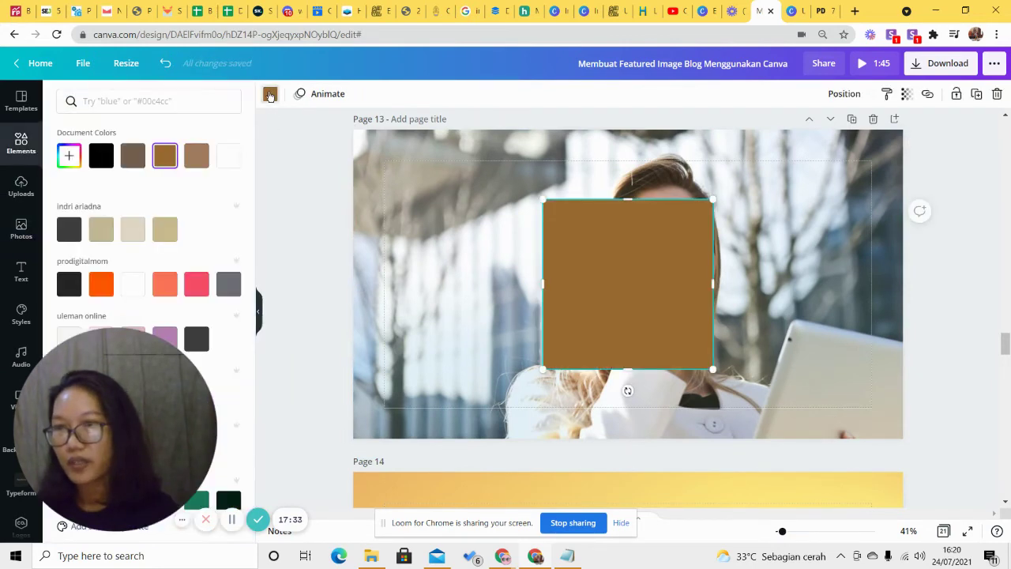
scroll(75, 212, down, 2)
scroll(75, 212, up, 2)
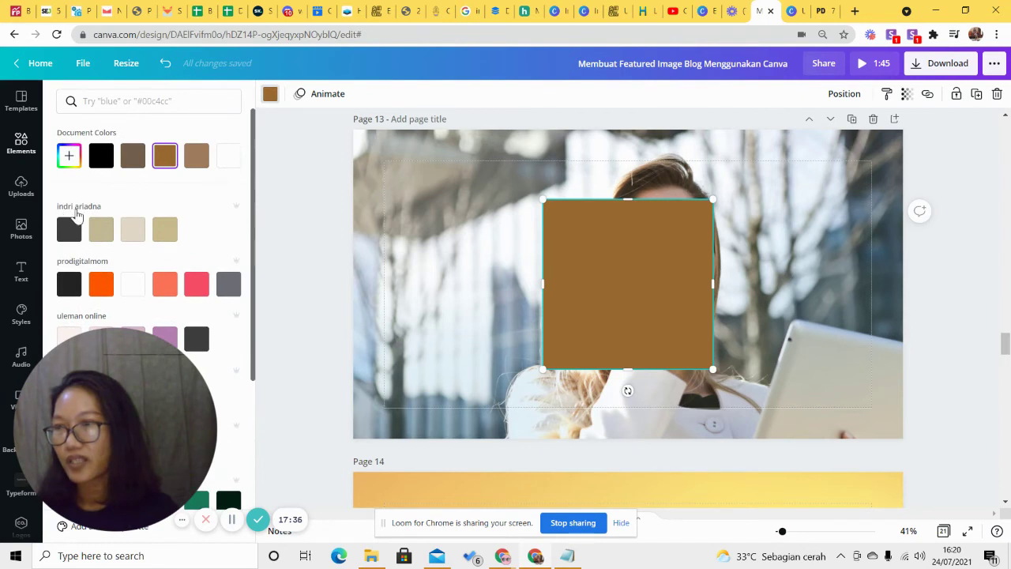
scroll(221, 307, down, 1)
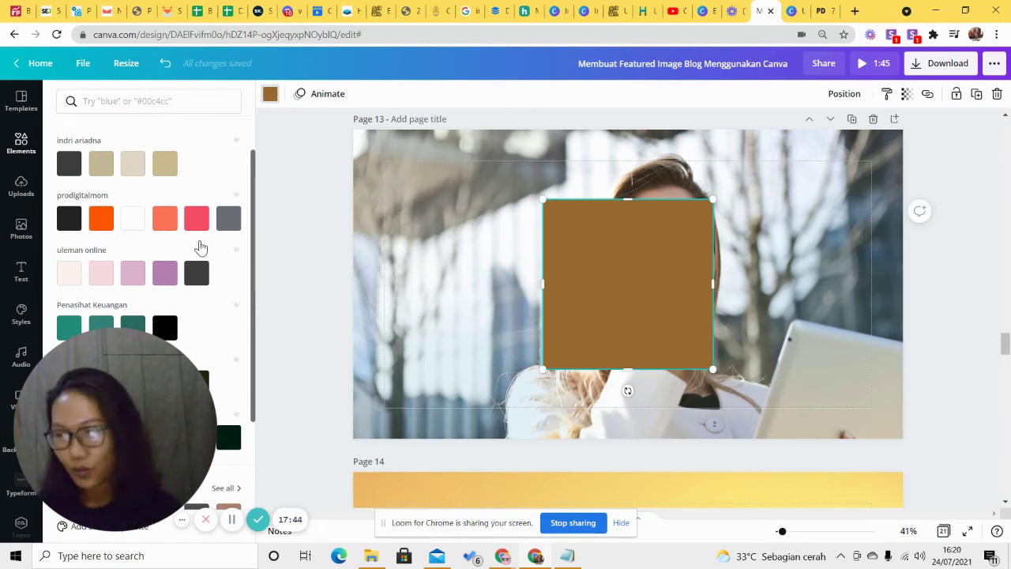
click(193, 225)
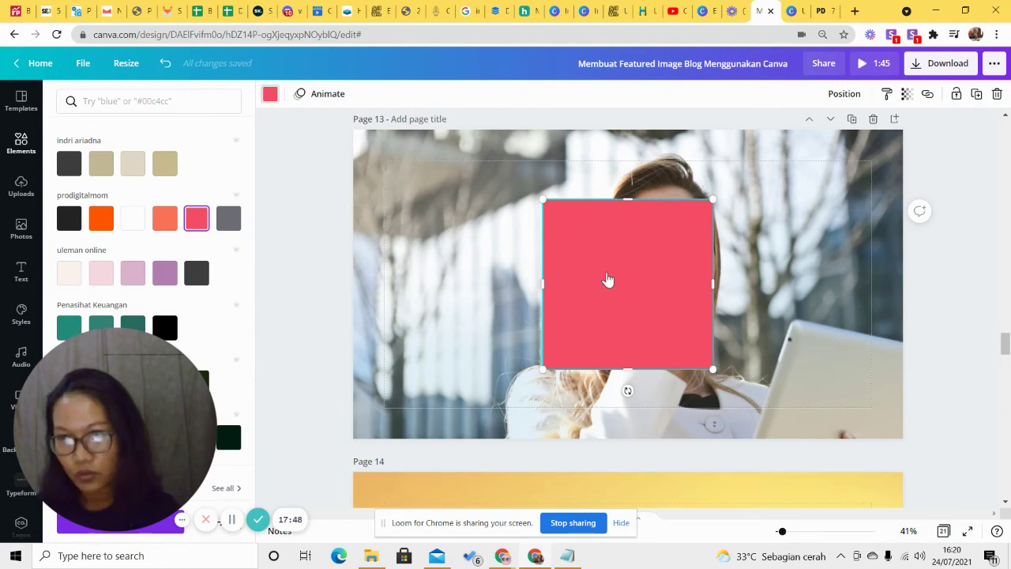
Step: Move the red square to the upper-left corner of page 13 and stretch it to cover the whole photo
drag(607, 280, 418, 198)
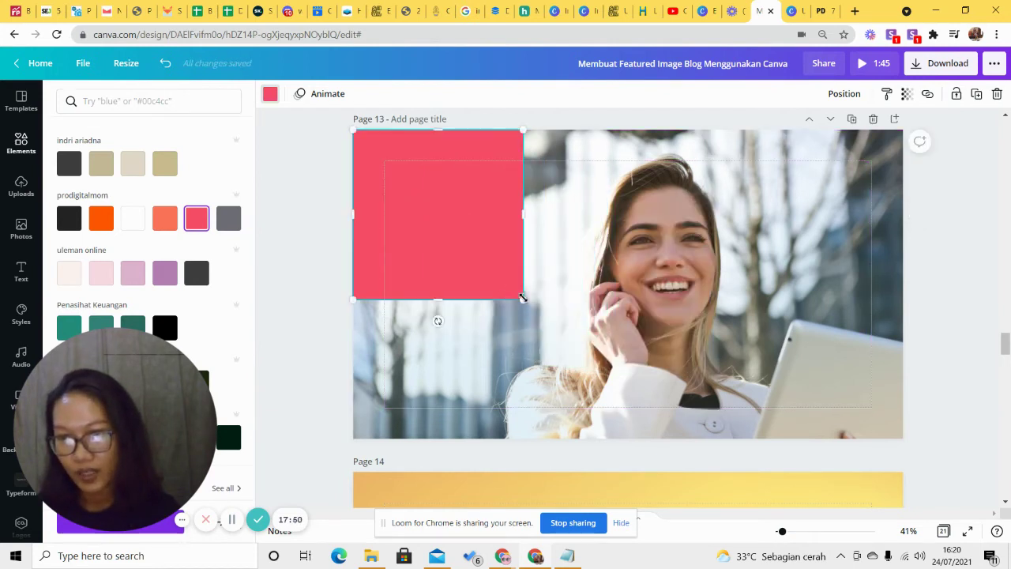
drag(522, 299, 662, 439)
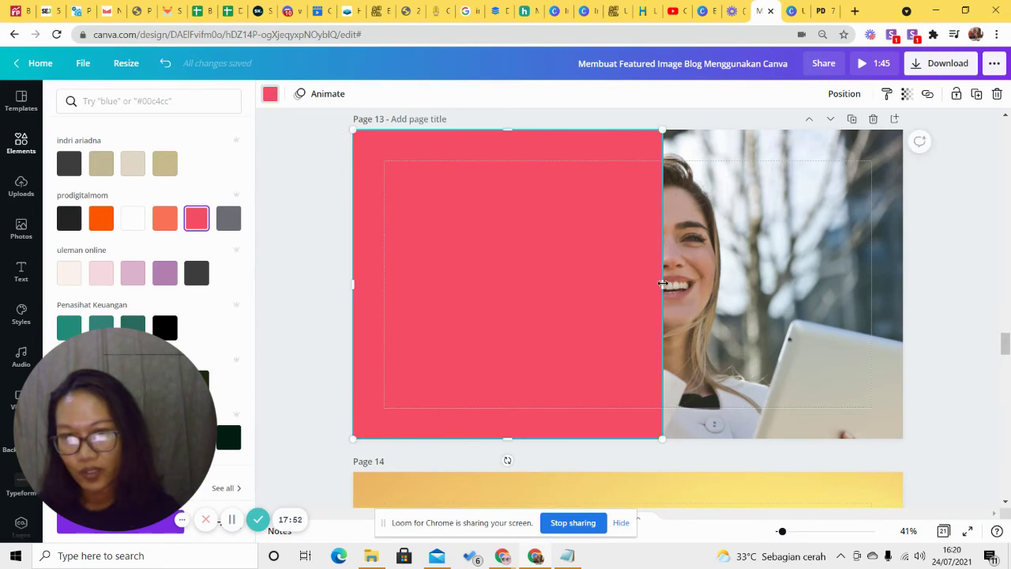
drag(662, 283, 925, 289)
click(770, 250)
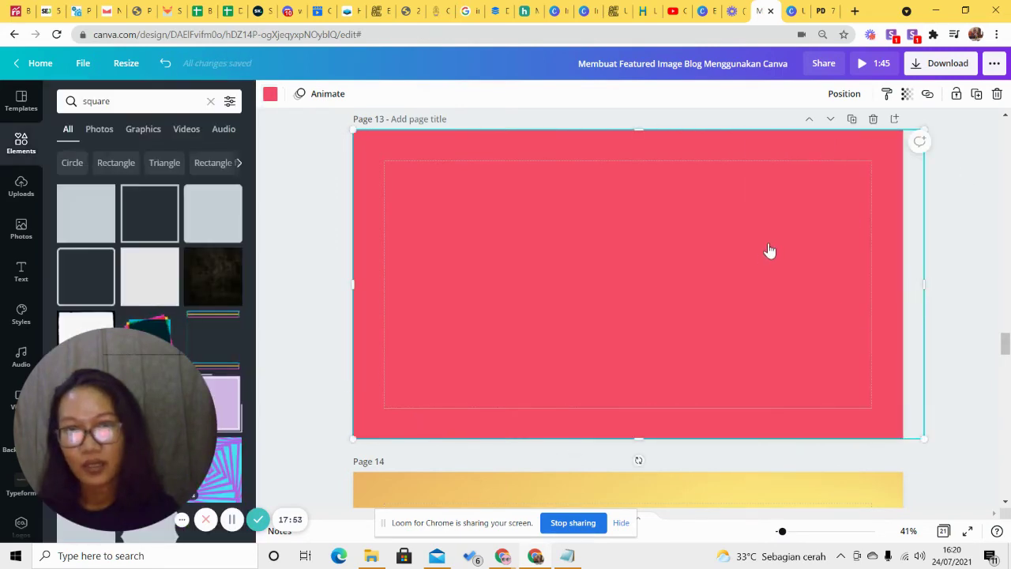
Step: Set the red overlay's transparency to 56 on page 13
click(906, 93)
drag(864, 130, 833, 151)
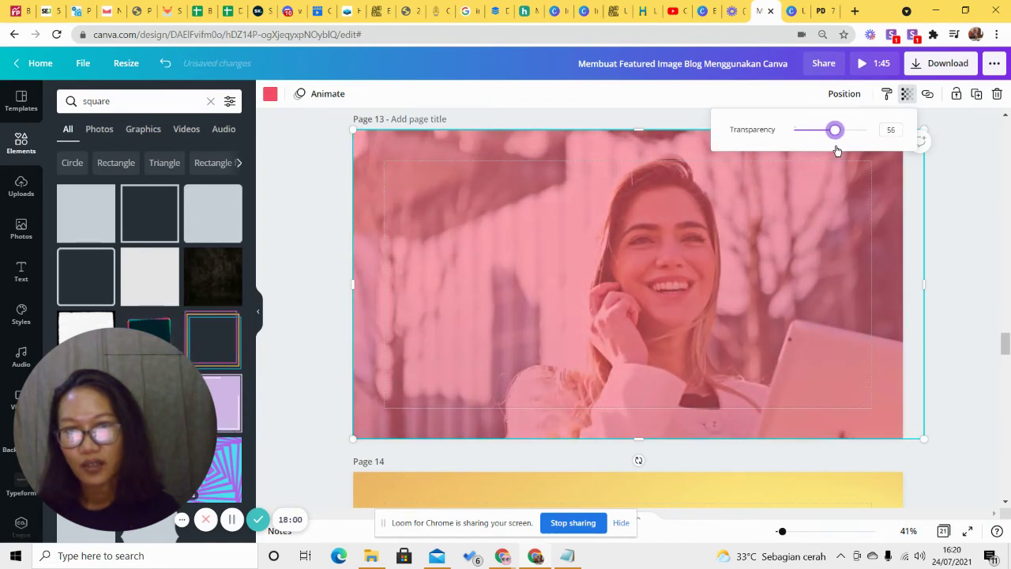
mouse_move(836, 151)
mouse_down()
mouse_move(846, 149)
mouse_move(837, 151)
mouse_up()
Step: Review the color box heading on page 14, the ice cream design on page 15 and the pancake example on page 3
scroll(955, 271, down, 5)
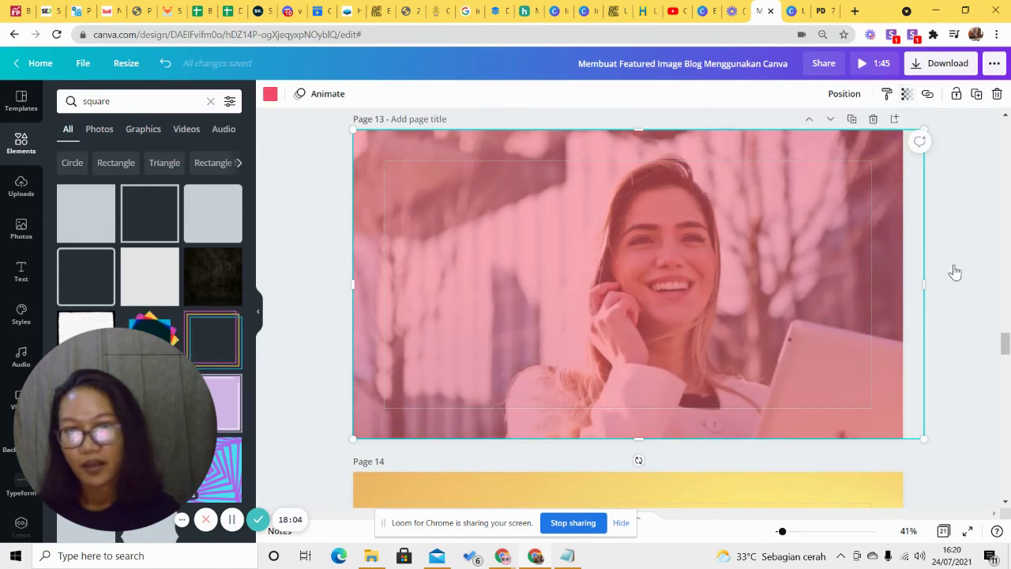
scroll(960, 273, down, 1)
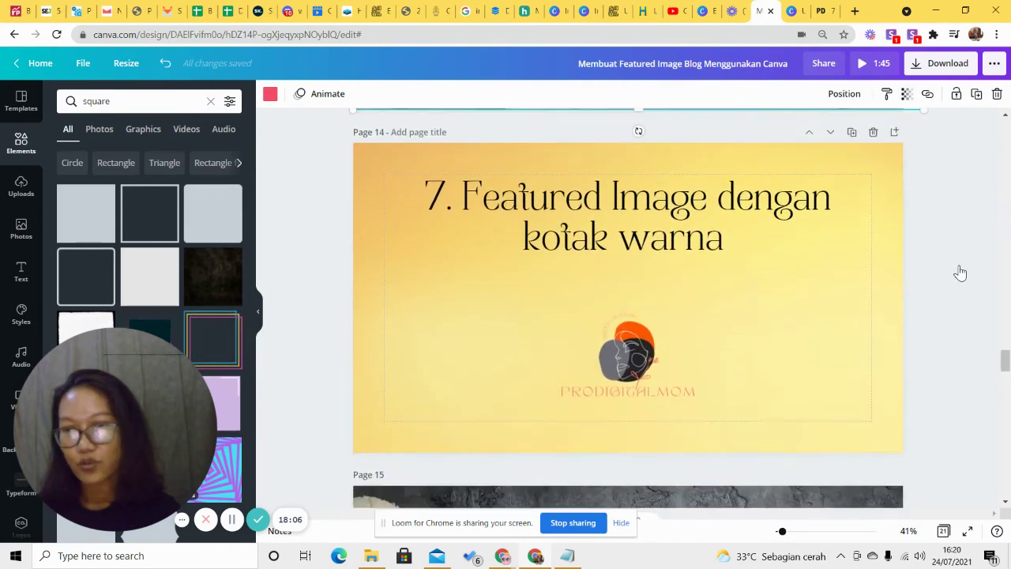
scroll(960, 272, down, 5)
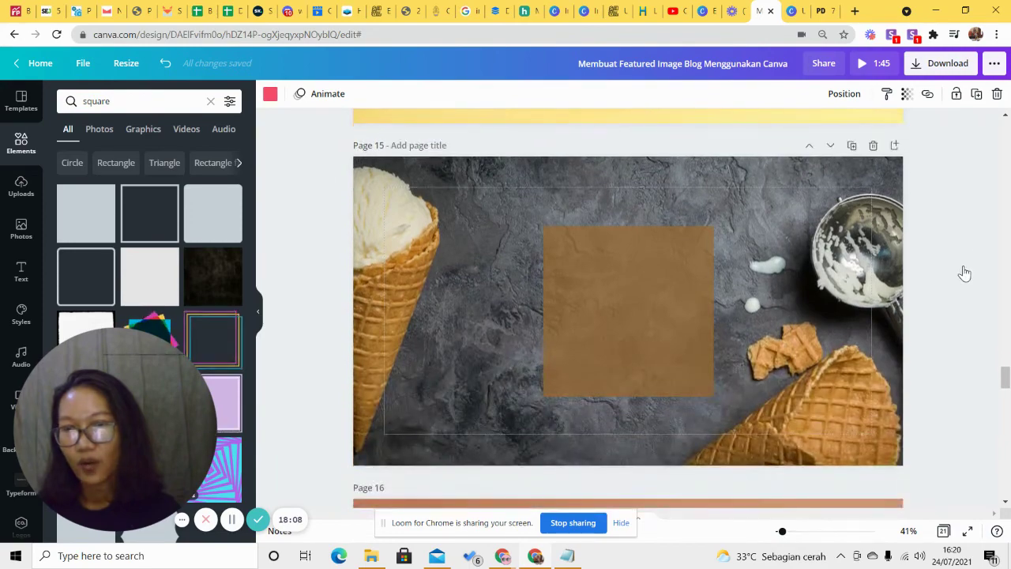
drag(1005, 378, 1006, 160)
scroll(748, 300, down, 3)
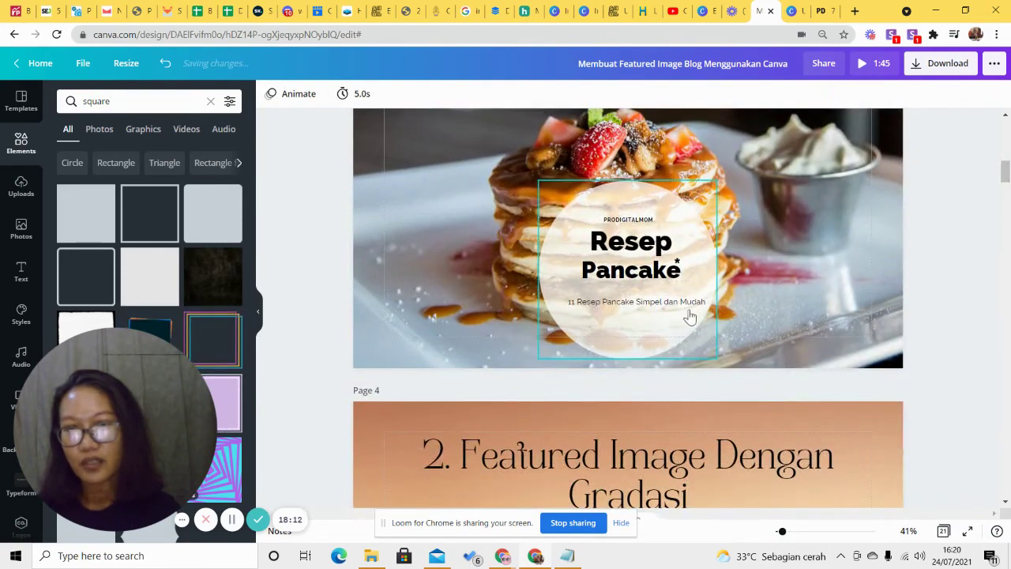
drag(1007, 180, 1000, 355)
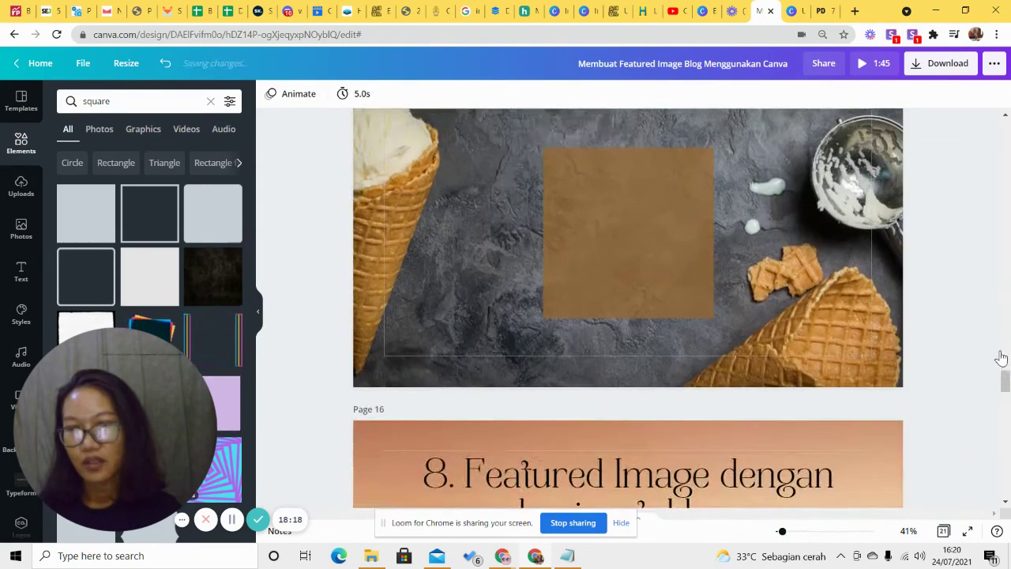
Step: Recolor the brown square on page 15 with the dark gray from the photo colors and set its transparency to 91
click(647, 348)
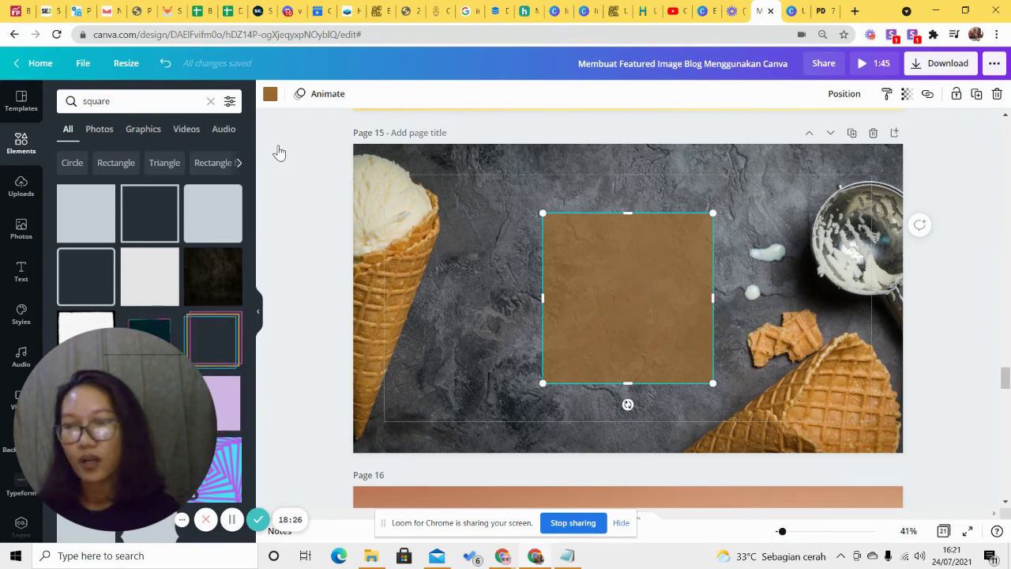
click(267, 96)
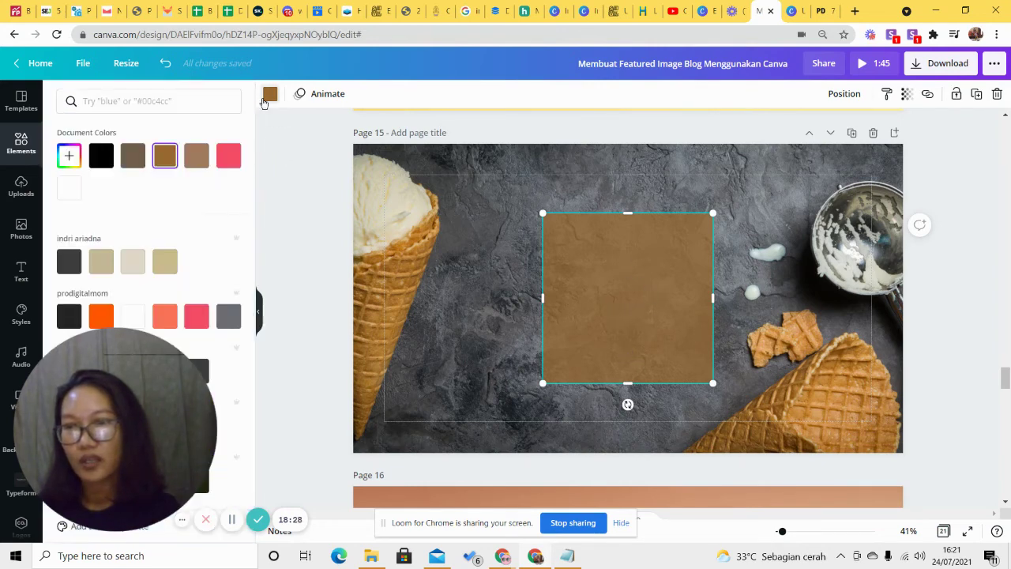
scroll(161, 251, down, 1)
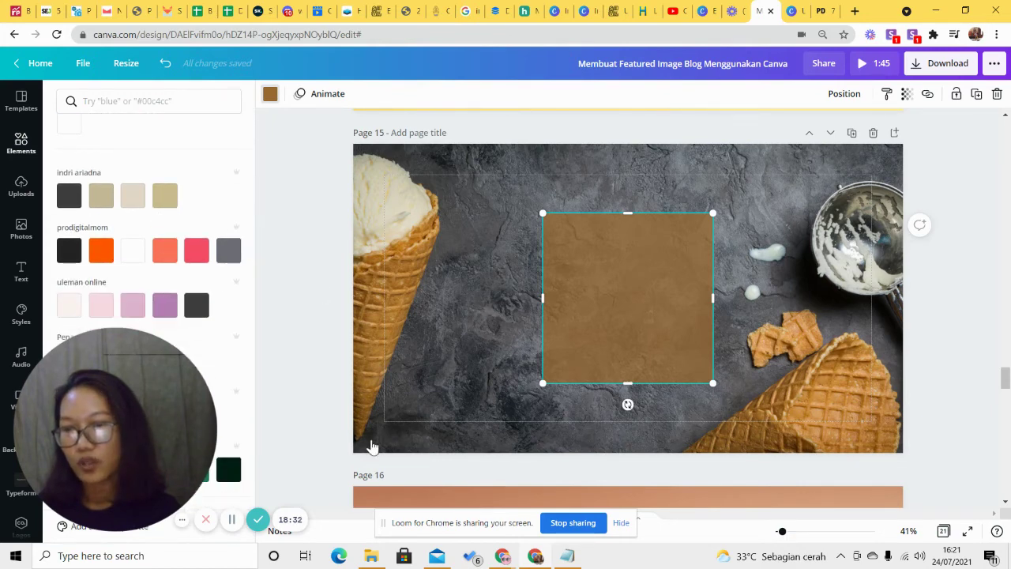
scroll(158, 316, down, 5)
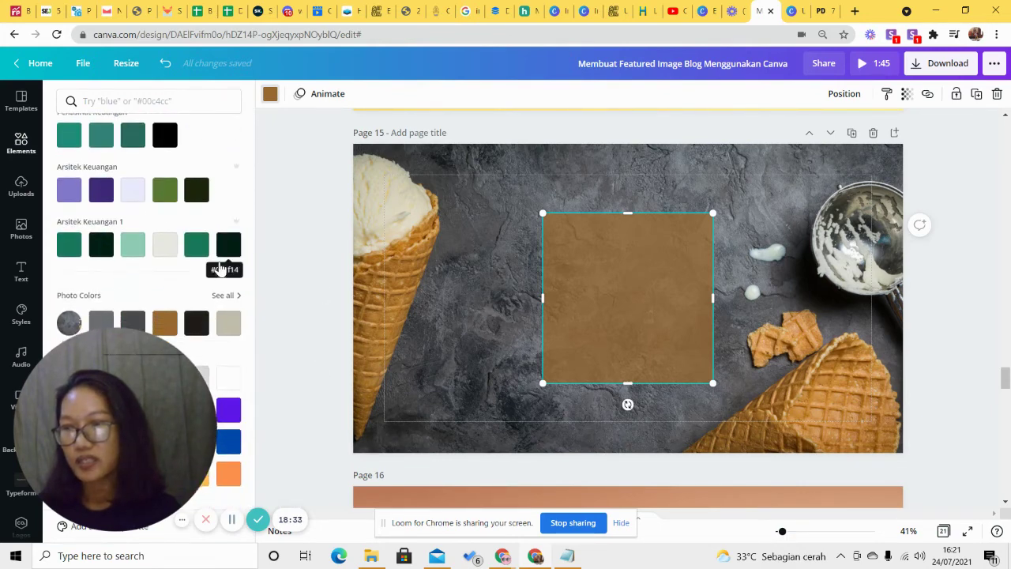
click(138, 327)
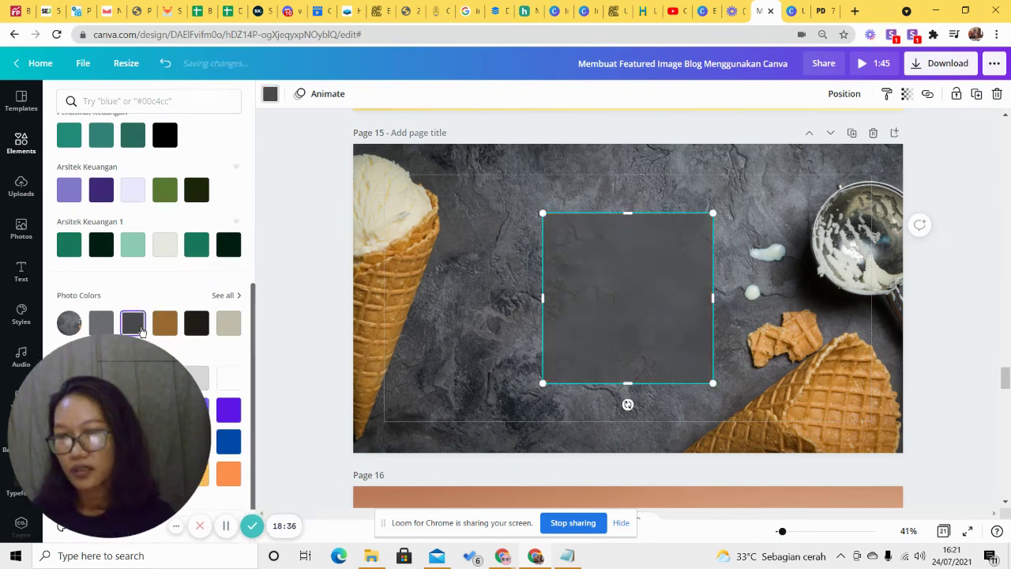
click(907, 94)
mouse_move(850, 133)
mouse_down()
mouse_move(835, 130)
mouse_move(862, 136)
mouse_up()
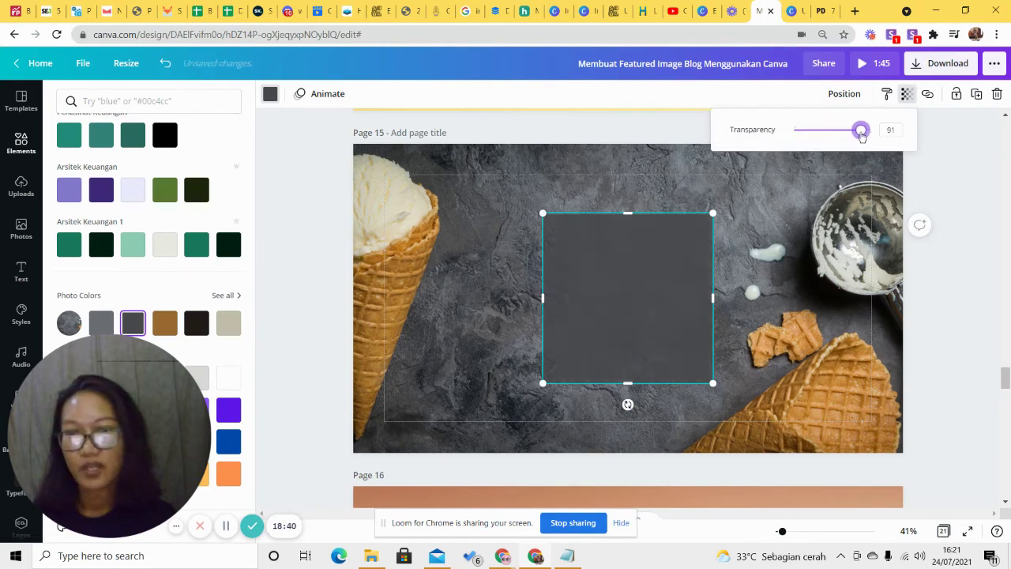
Step: Recolor the square on page 15 with the light beige-gray from the photo colors and lower its transparency value
click(228, 324)
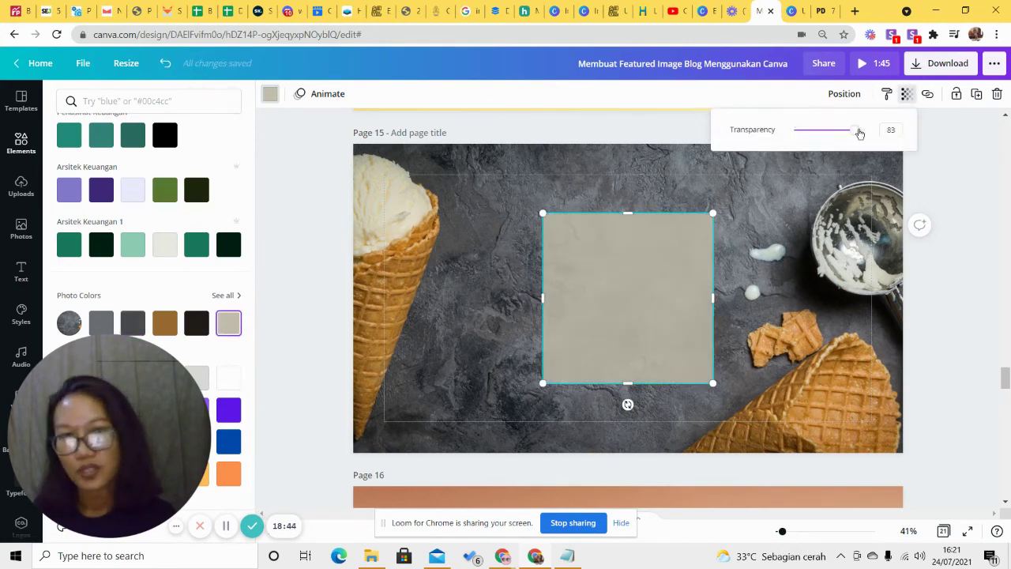
drag(859, 134, 846, 138)
key(Escape)
key(Escape)
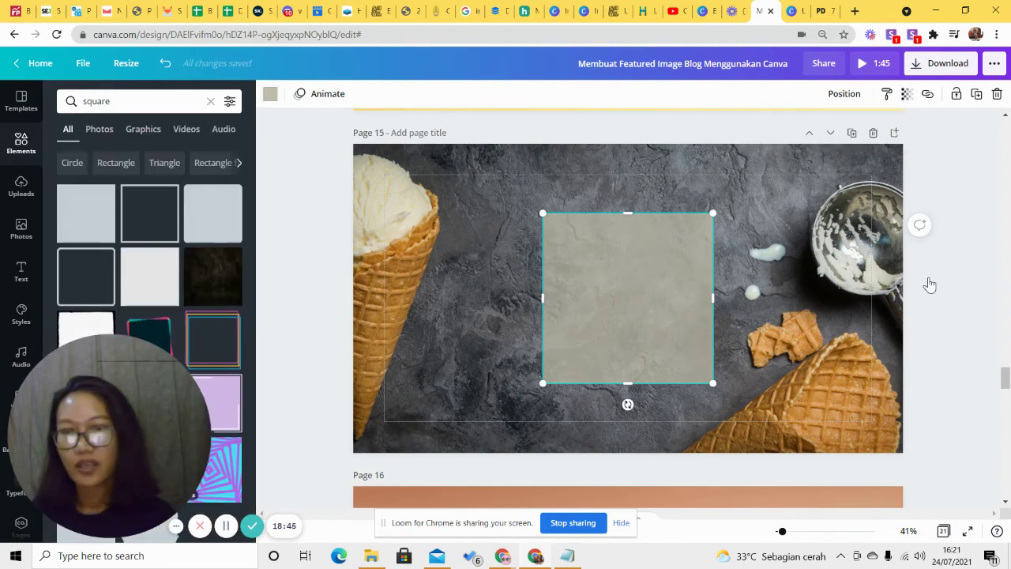
Step: Delete the brown horizontal bar from the chocolate ice cream photo on page 17
scroll(931, 284, down, 4)
scroll(930, 284, down, 1)
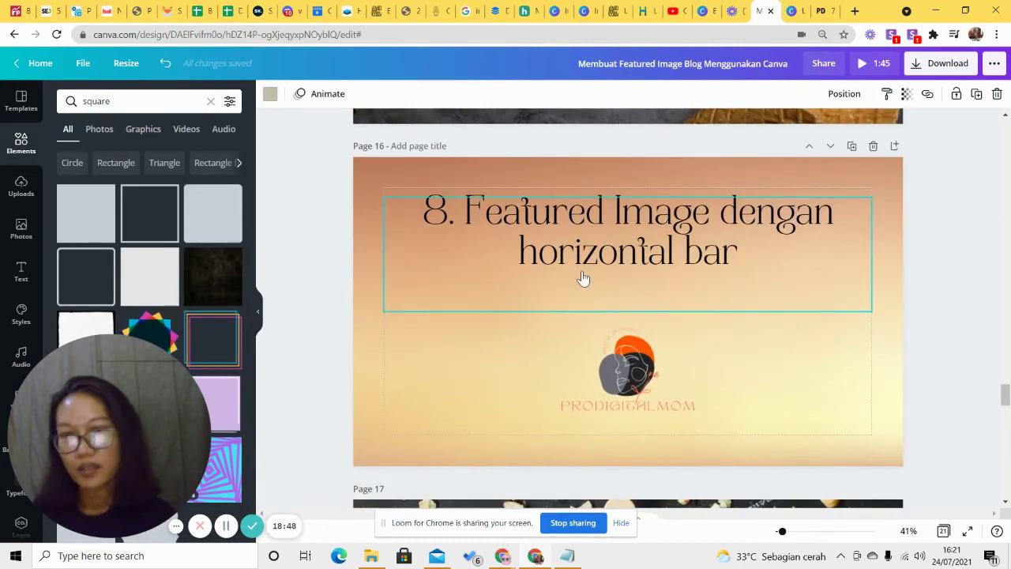
scroll(783, 332, down, 4)
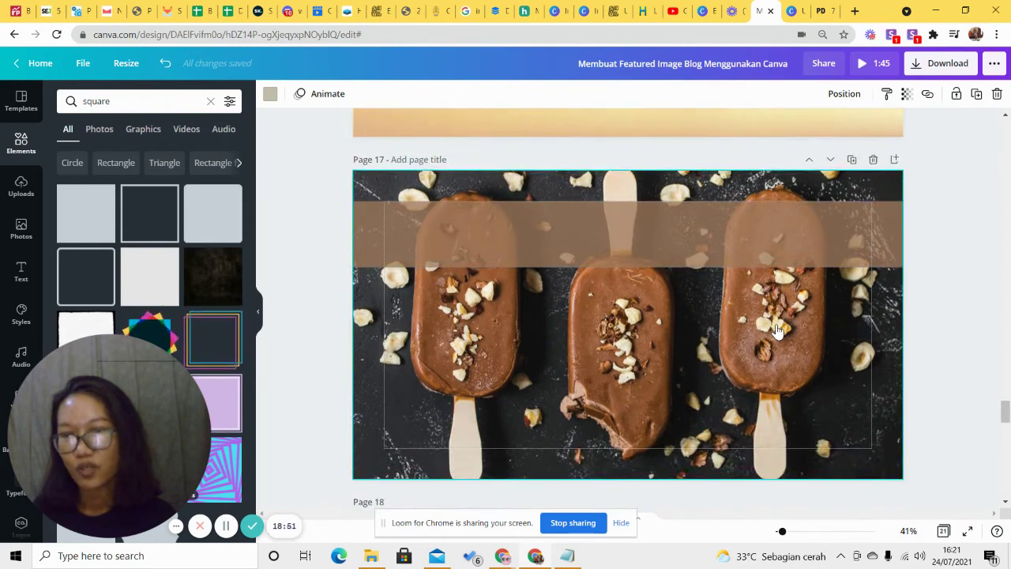
click(365, 476)
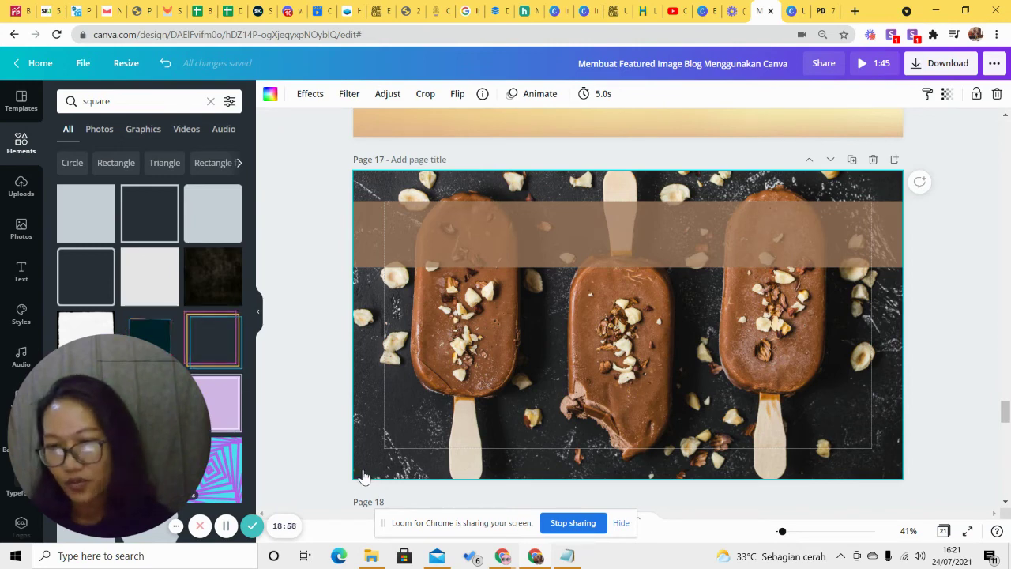
click(393, 247)
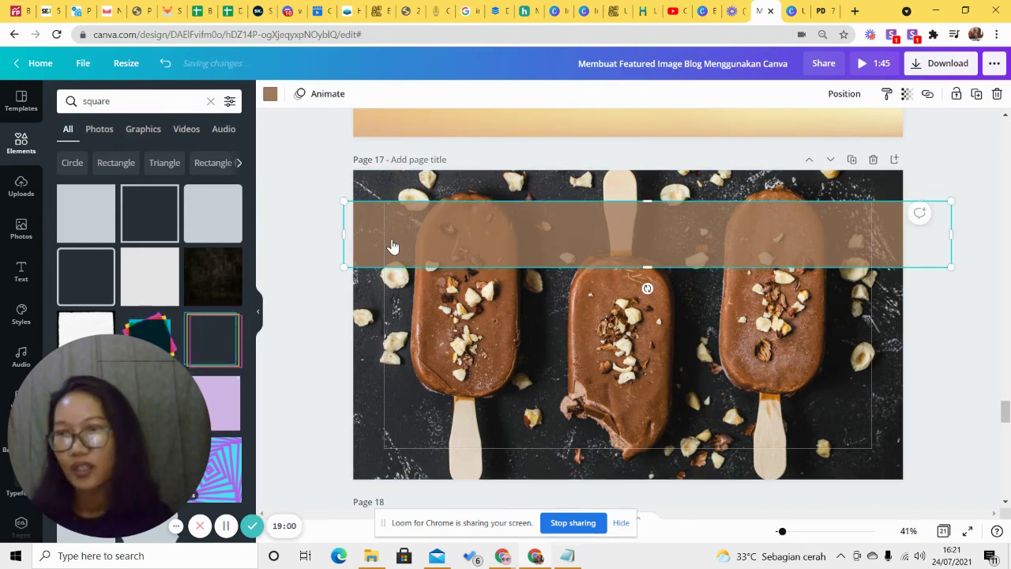
key(Delete)
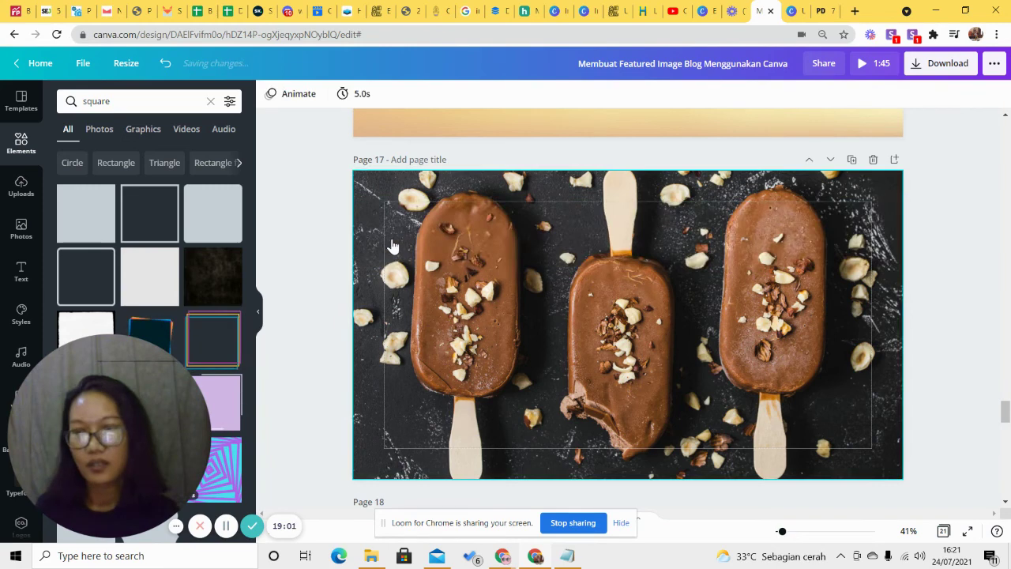
Step: Add a square to page 17 and reshape it into a horizontal bar spanning the upper part of the photo
click(71, 206)
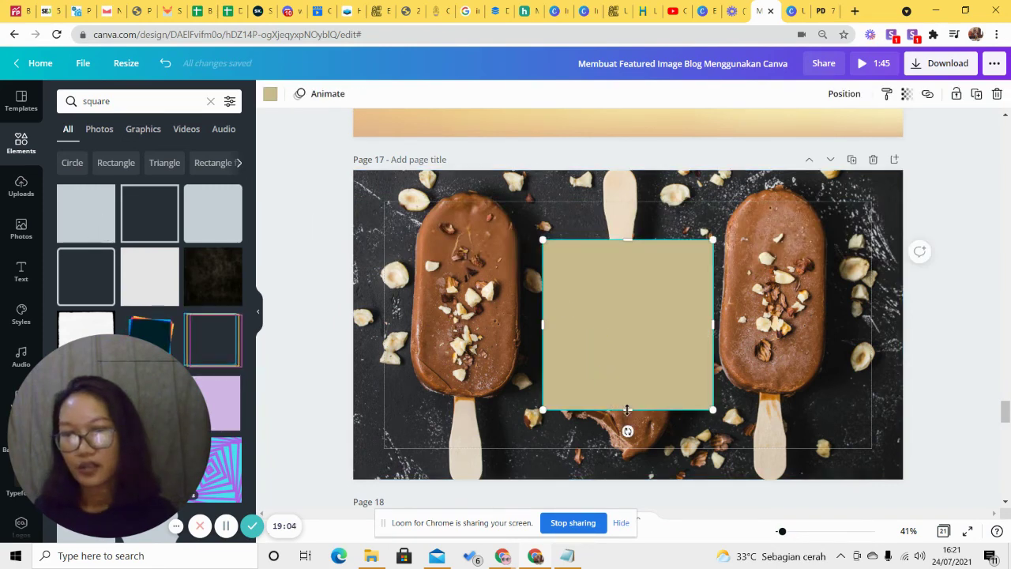
drag(627, 409, 627, 317)
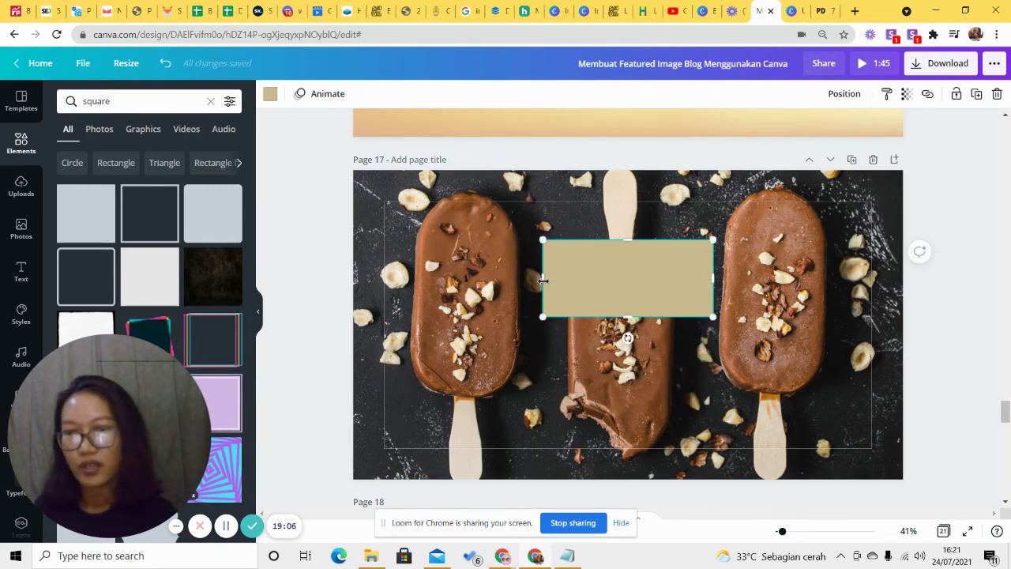
drag(544, 280, 353, 281)
drag(780, 277, 907, 280)
drag(699, 286, 696, 252)
Step: Recolor the new horizontal bar on page 17 with light gray from the default colors
click(269, 93)
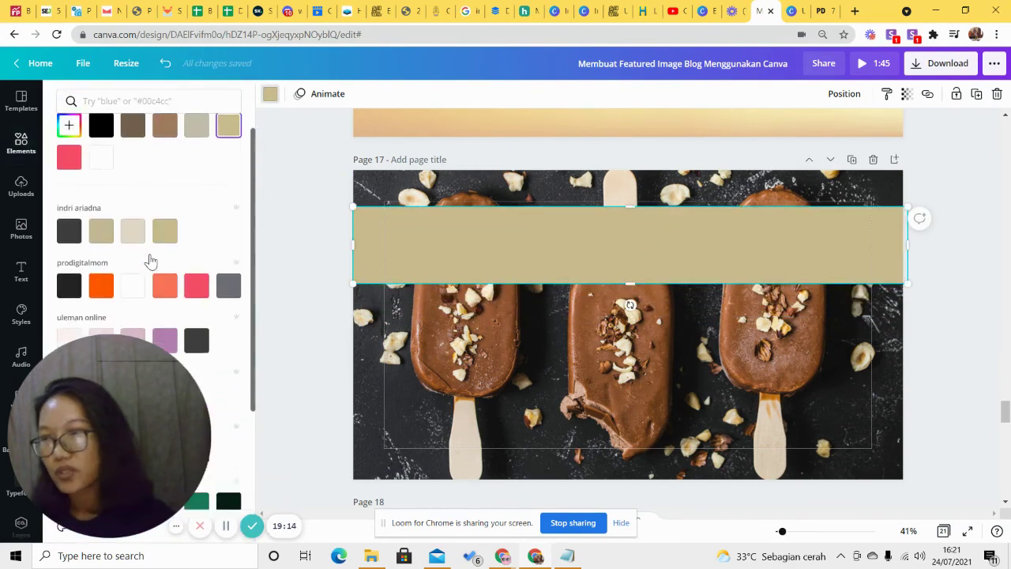
scroll(147, 261, down, 5)
drag(179, 427, 239, 403)
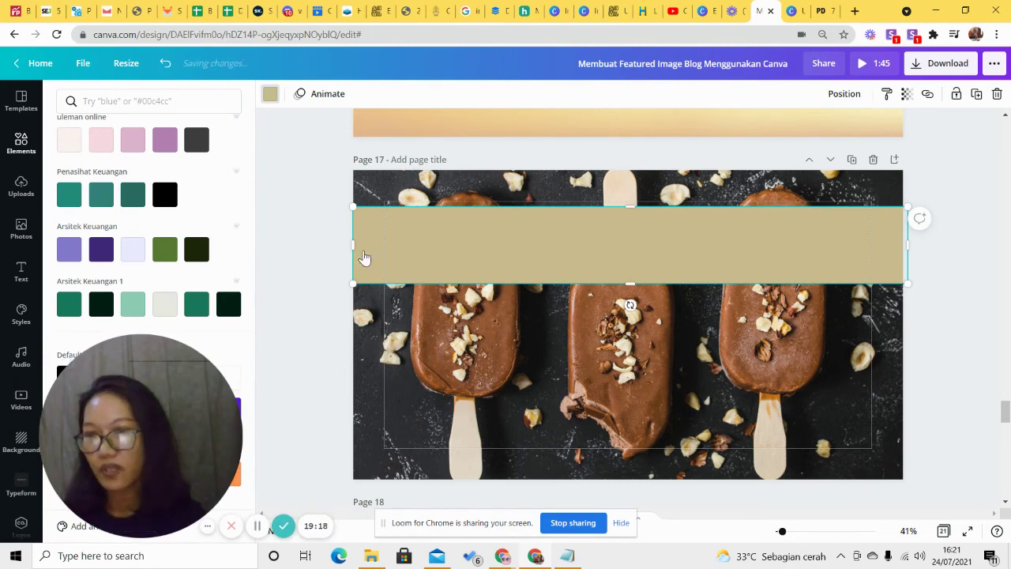
drag(167, 420, 1008, 348)
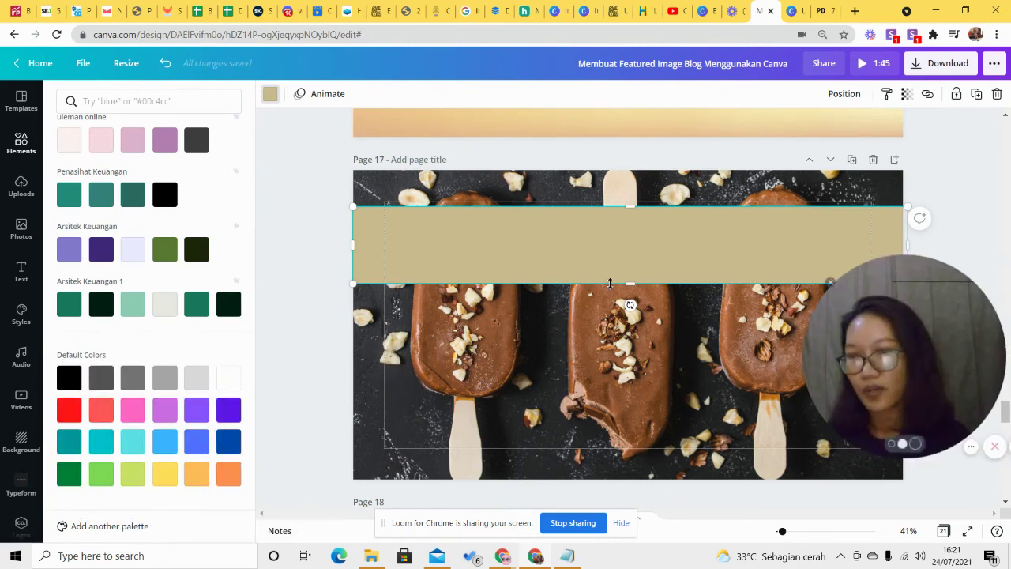
click(194, 382)
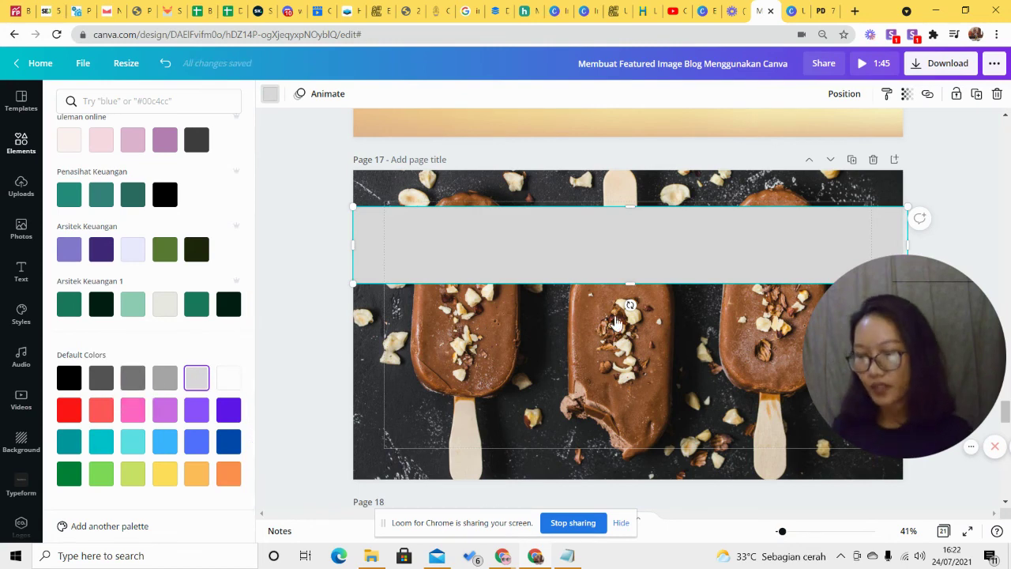
Step: Undo the new bar on page 17 and the deletion of the original brown bar
key(ctrl+z)
key(ctrl+z)
key(ctrl+z)
key(ctrl+z)
key(ctrl+z)
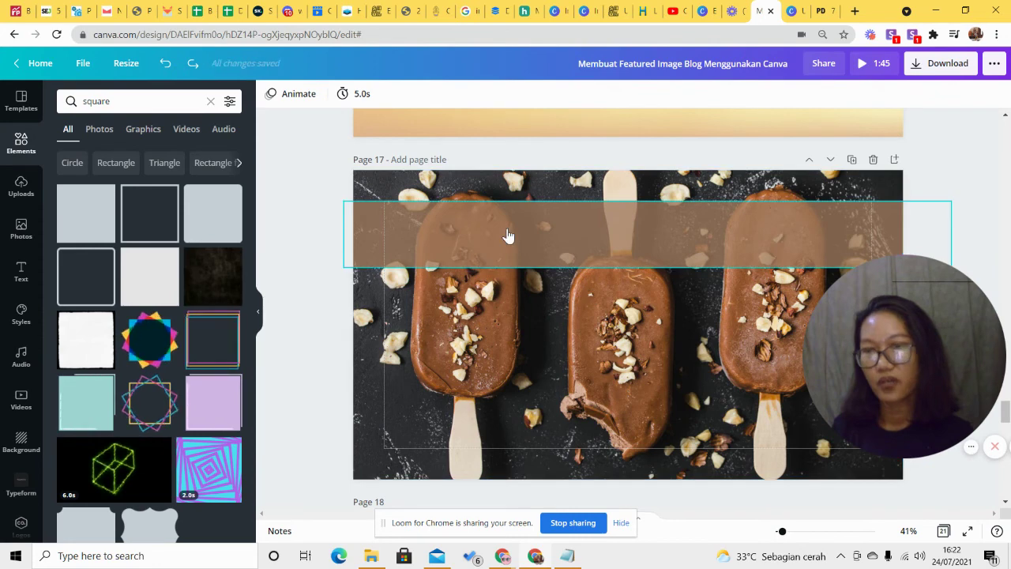
Step: Resize the brown bar on page 17 to about 2,262 wide so that it spans the photo and ends at its right edge
click(510, 235)
drag(1006, 371, 284, 371)
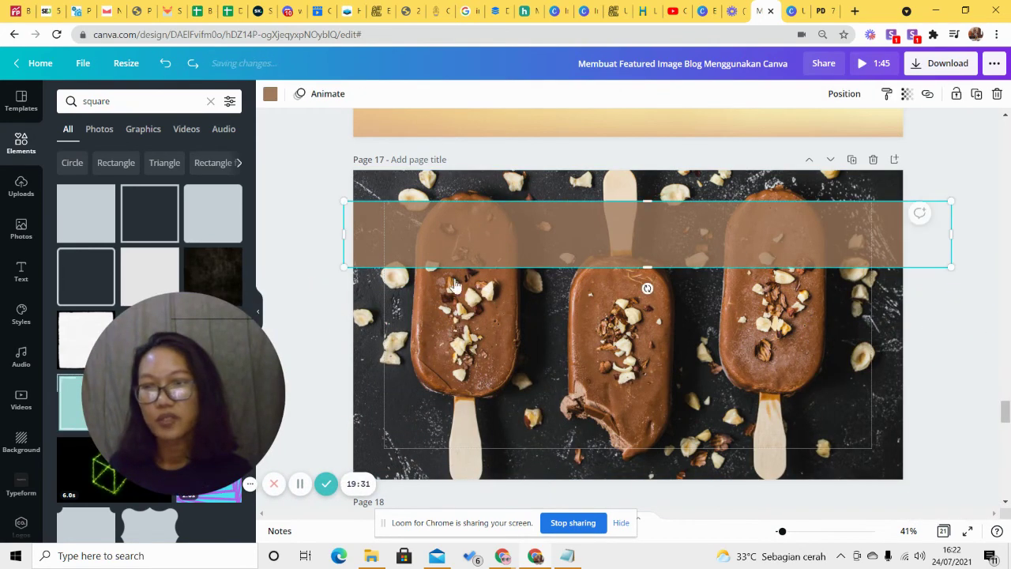
drag(346, 234, 363, 235)
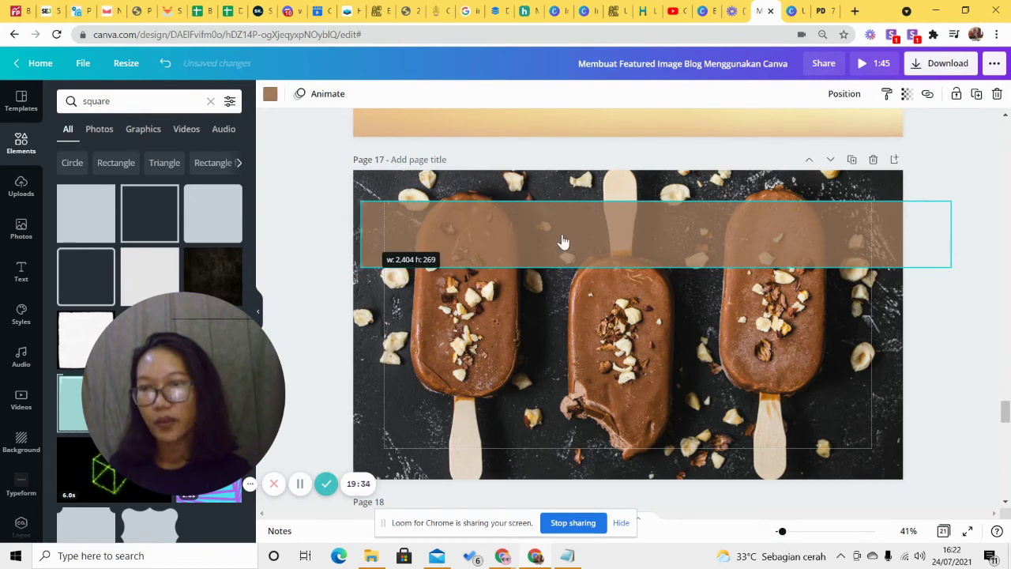
drag(952, 233, 896, 232)
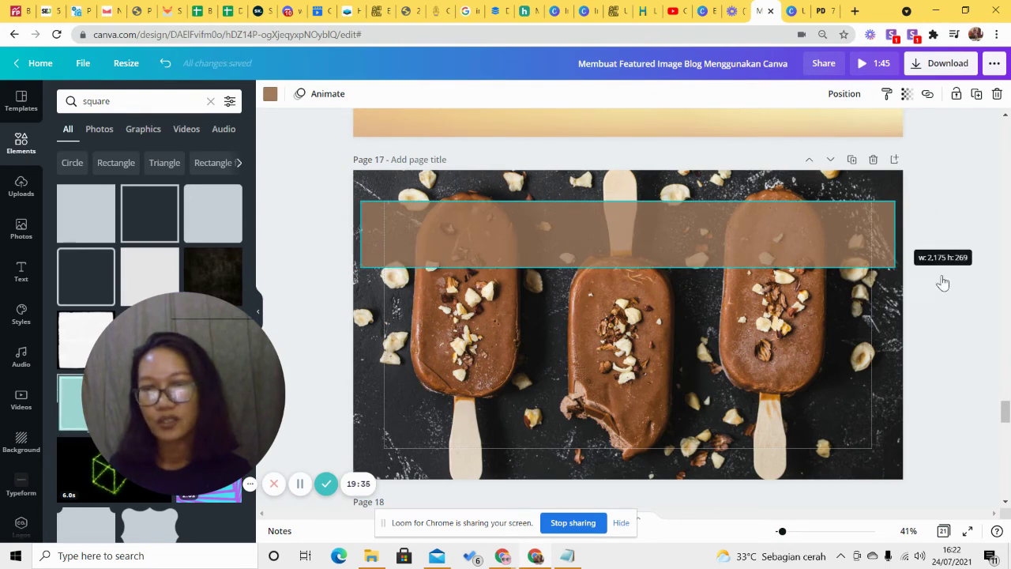
click(615, 234)
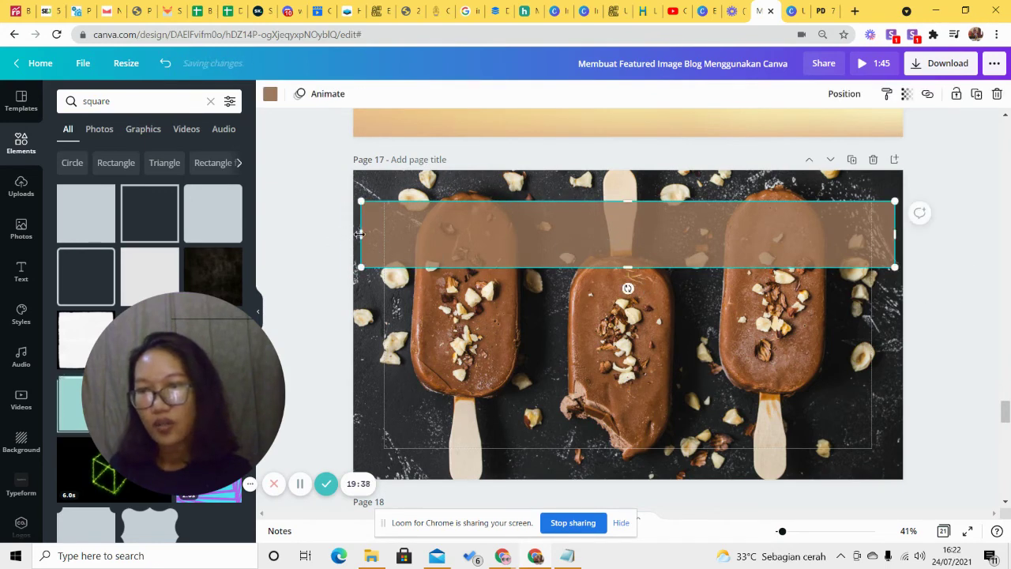
drag(360, 235, 347, 234)
drag(900, 237, 908, 235)
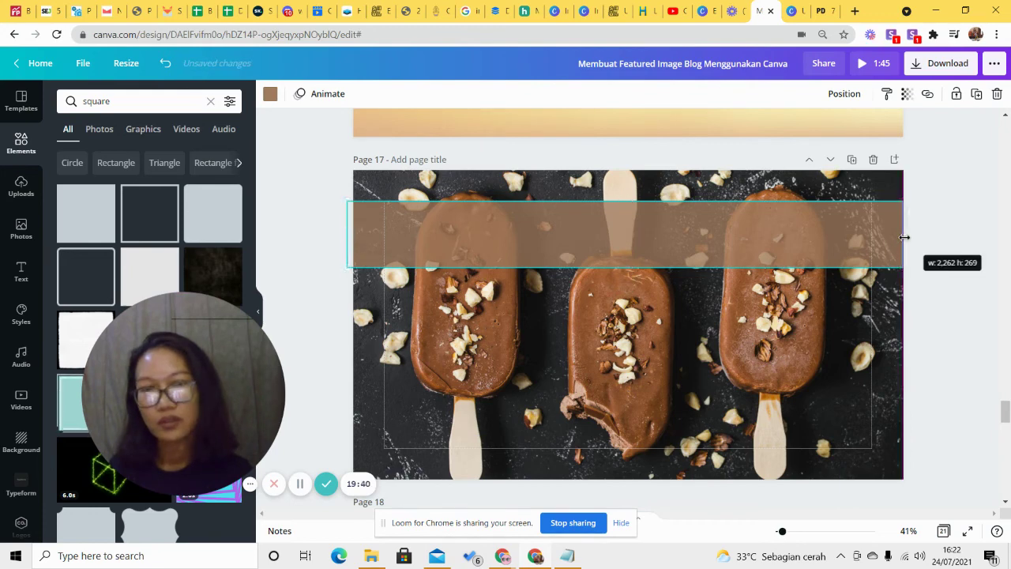
click(966, 339)
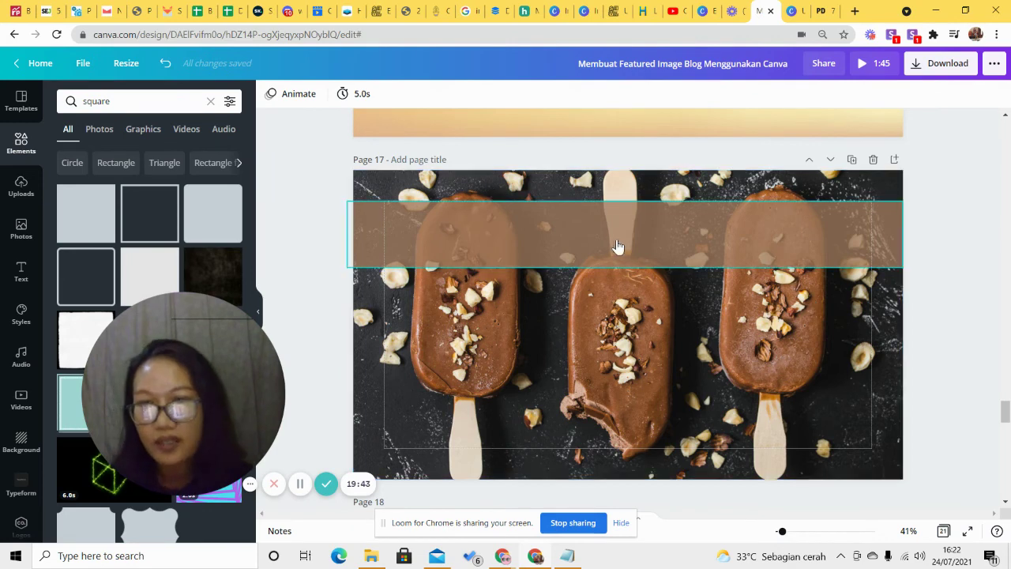
Step: Add the "PAMERAN TERBESAR TEKNOLOGI" text combination to page 17, place it over the brown bar and widen it to about 1,889
click(19, 272)
click(101, 245)
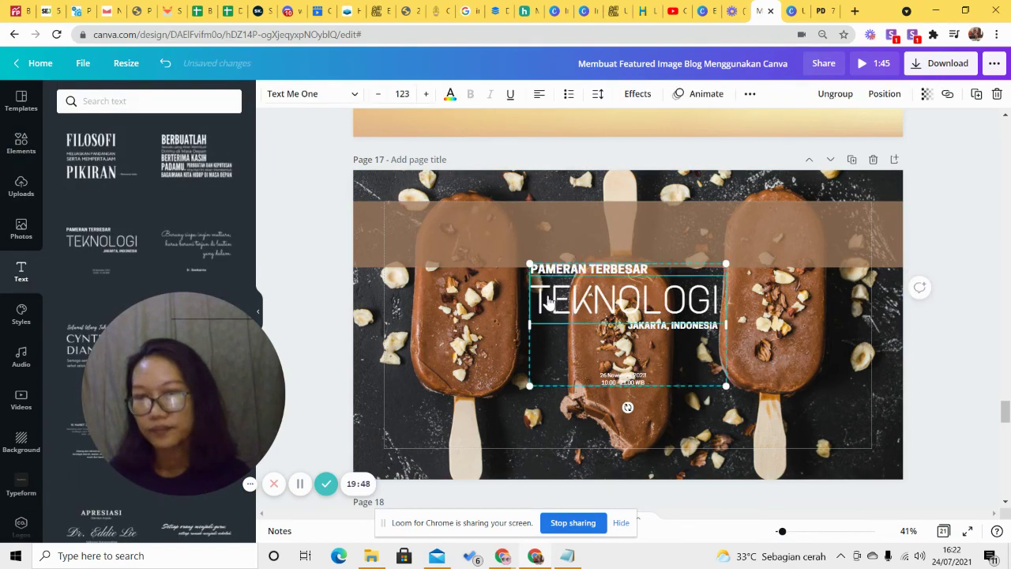
drag(550, 303, 415, 245)
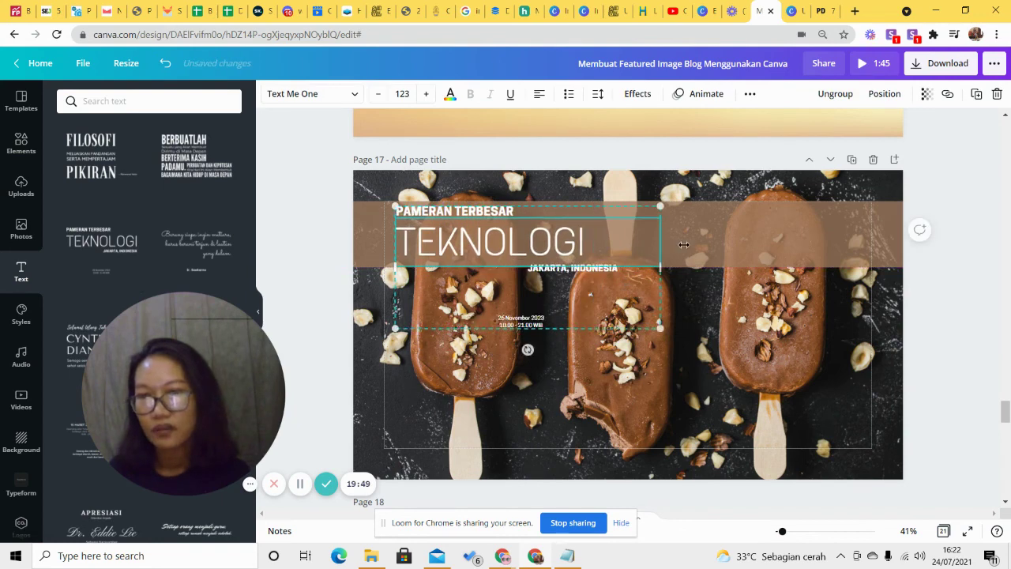
drag(683, 245, 859, 267)
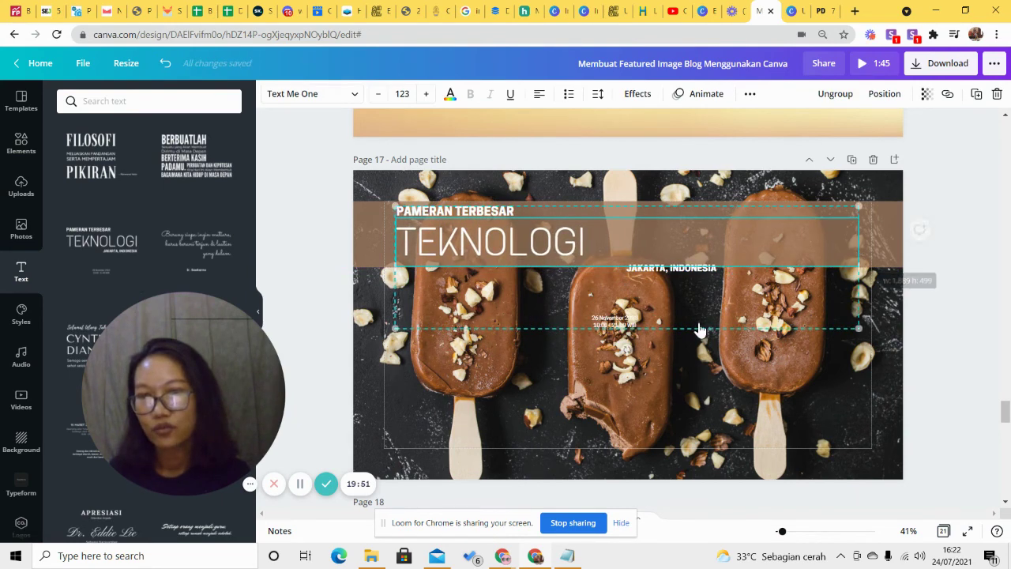
Step: Ungroup the text combination on page 17 and delete its "JAKARTA, INDONESIA" and date lines
click(834, 95)
click(964, 292)
click(715, 271)
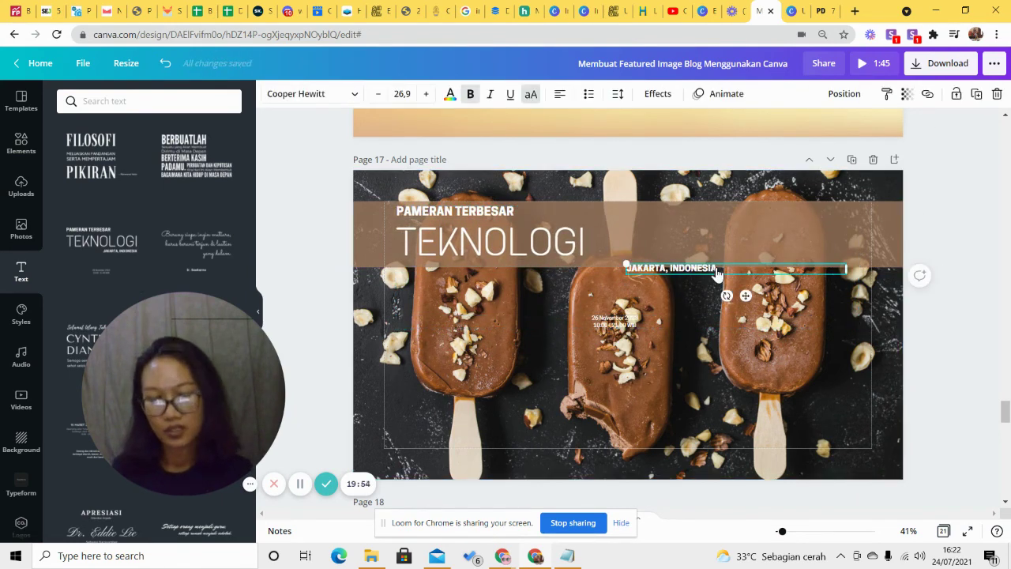
key(Delete)
click(615, 321)
key(Delete)
click(469, 231)
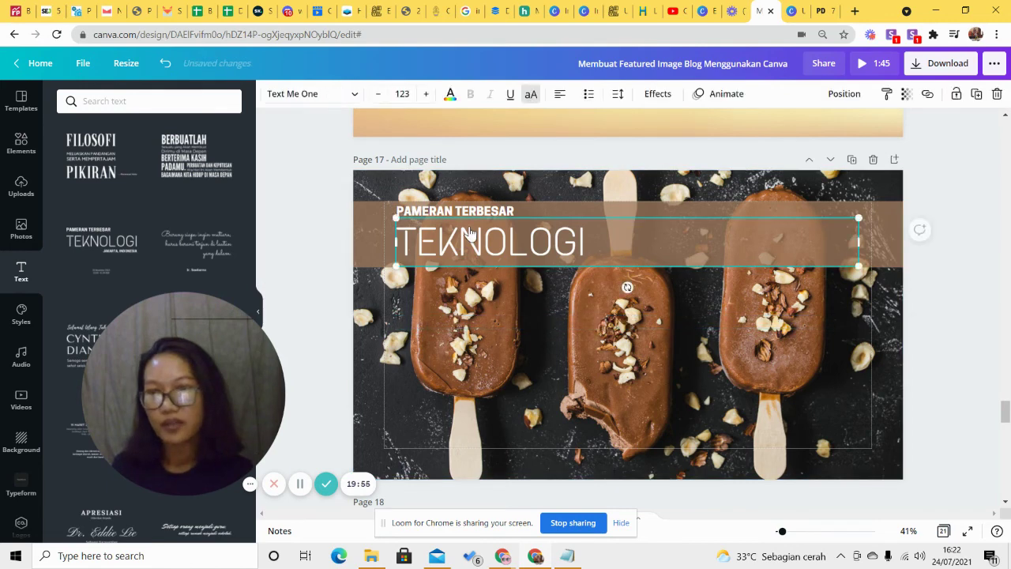
click(994, 292)
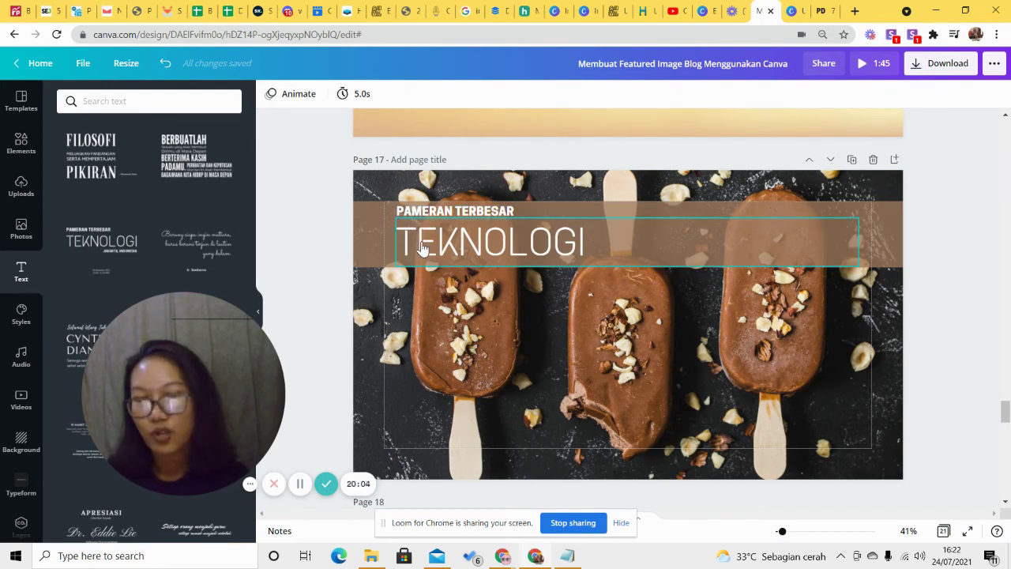
Step: Delete the white overlay and the chocolate ice cream photo from page 19
scroll(427, 245, down, 3)
scroll(431, 241, up, 3)
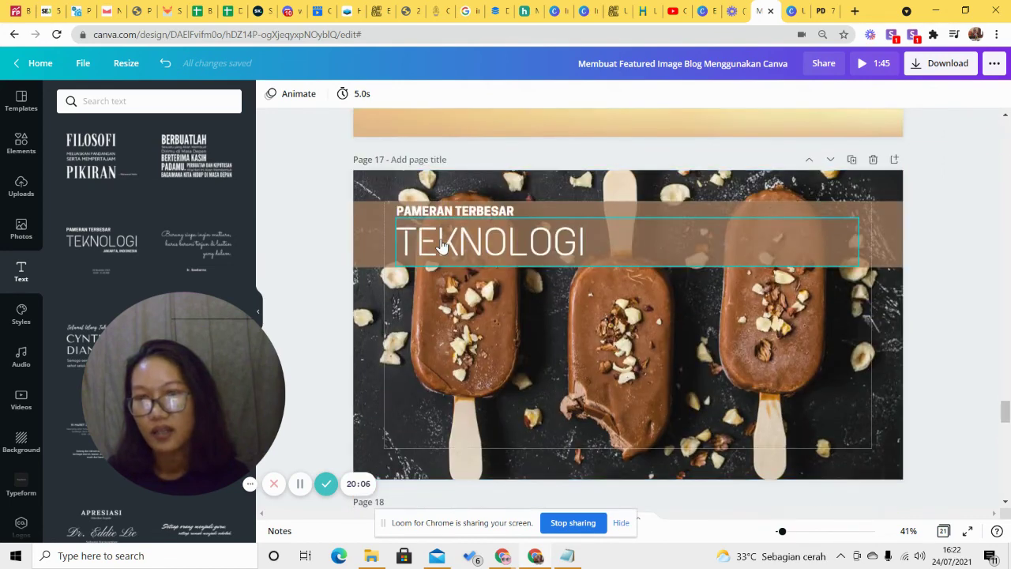
scroll(441, 247, down, 3)
scroll(441, 241, down, 3)
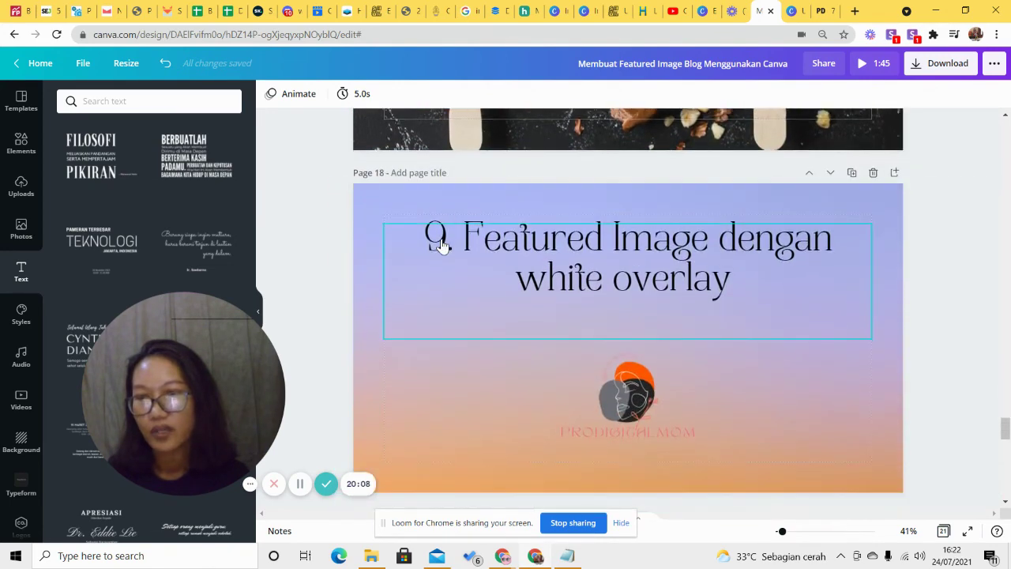
scroll(640, 243, down, 5)
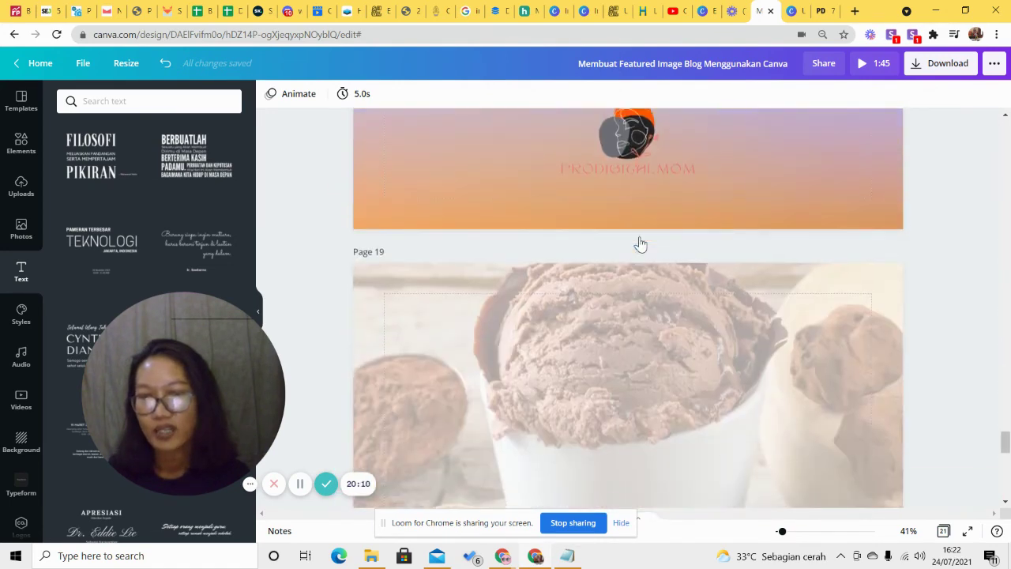
click(594, 265)
key(Delete)
click(595, 265)
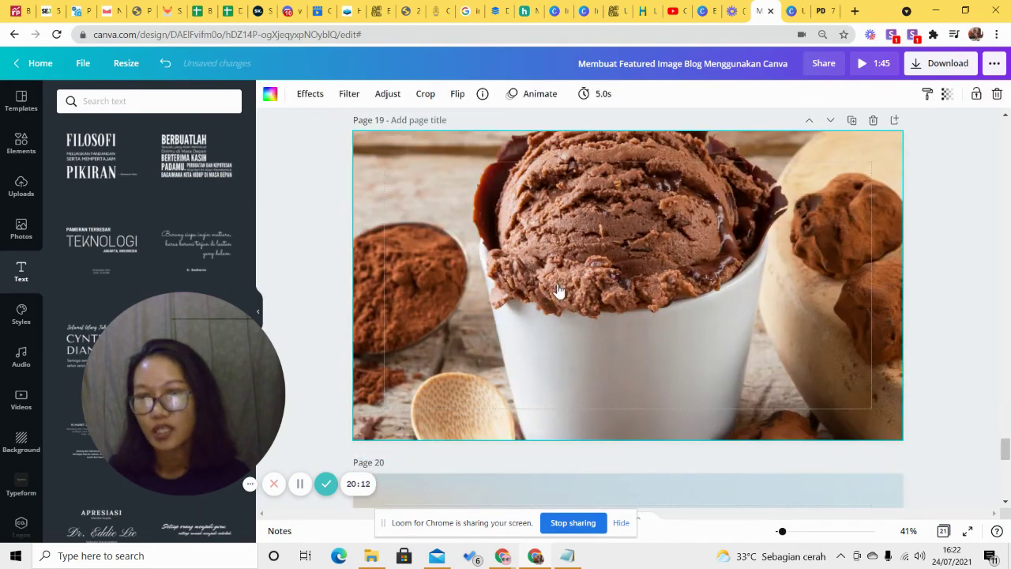
key(Delete)
Step: Add the photo of a laughing woman among orange flowers to page 19 and stretch it to cover the whole page
click(21, 237)
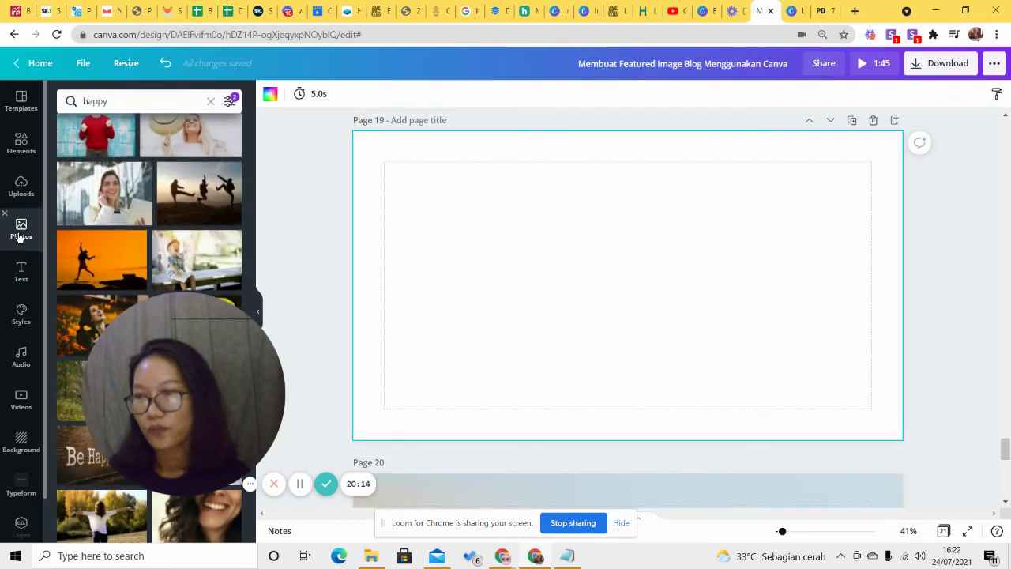
scroll(182, 221, down, 2)
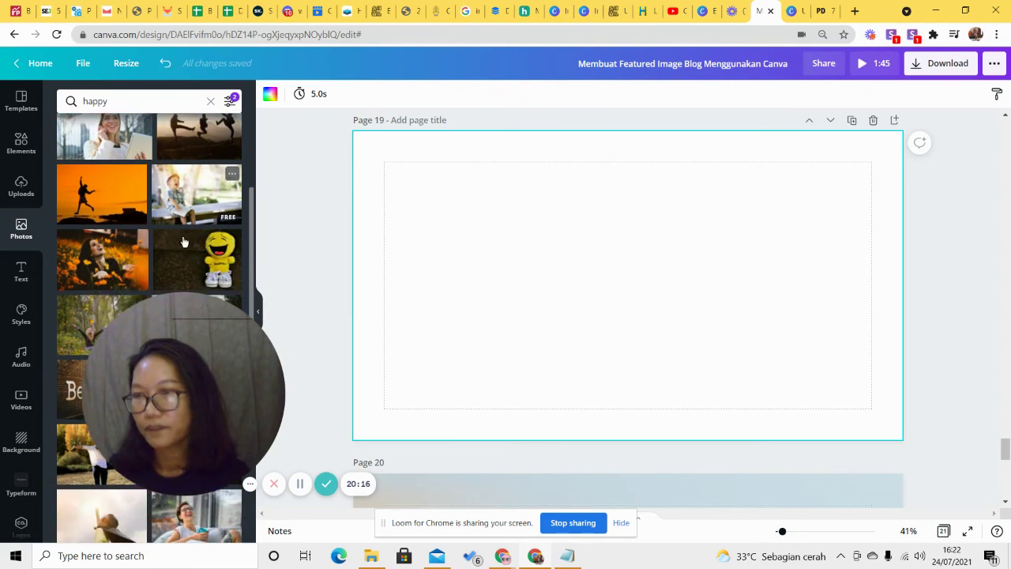
click(137, 237)
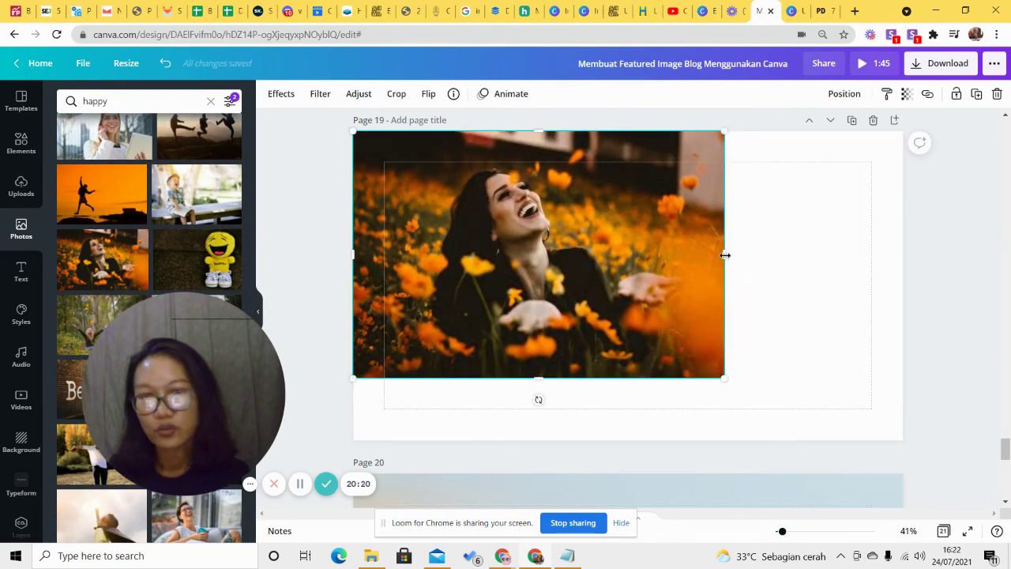
drag(725, 254, 930, 268)
drag(643, 380, 641, 444)
click(996, 289)
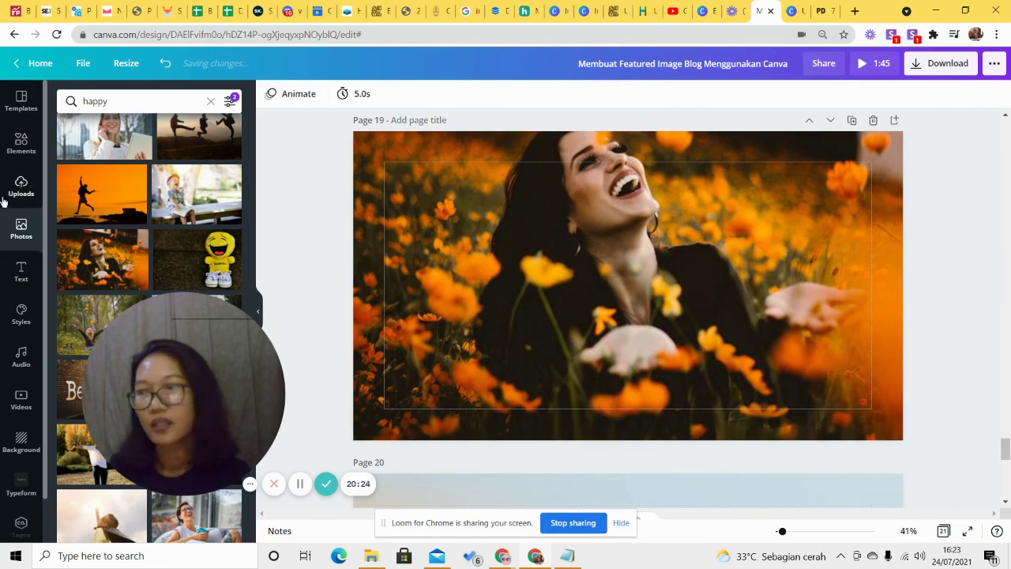
Step: Add a solid square over the laughing woman photo on page 19 and colour it white
click(20, 144)
click(92, 207)
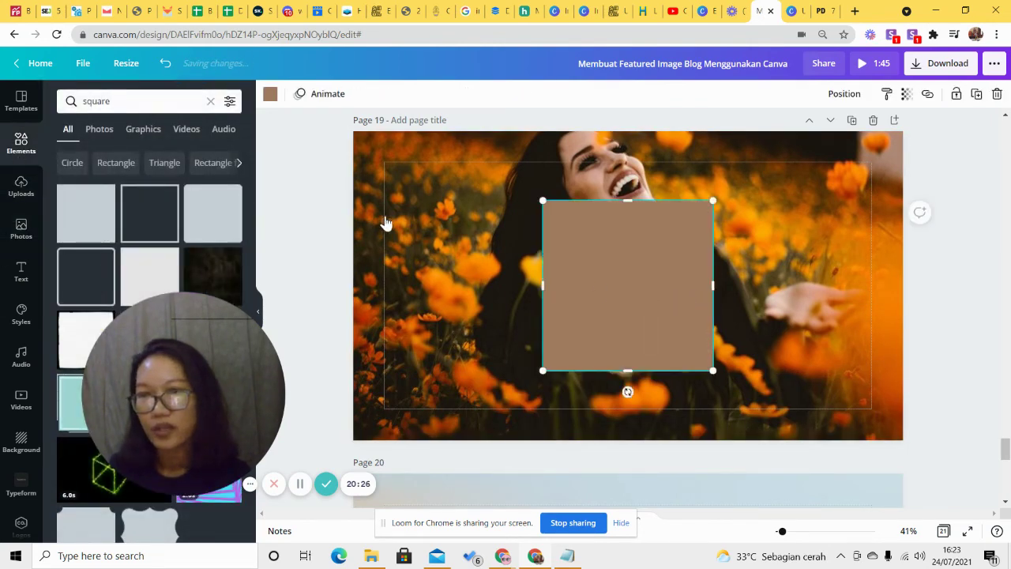
click(270, 95)
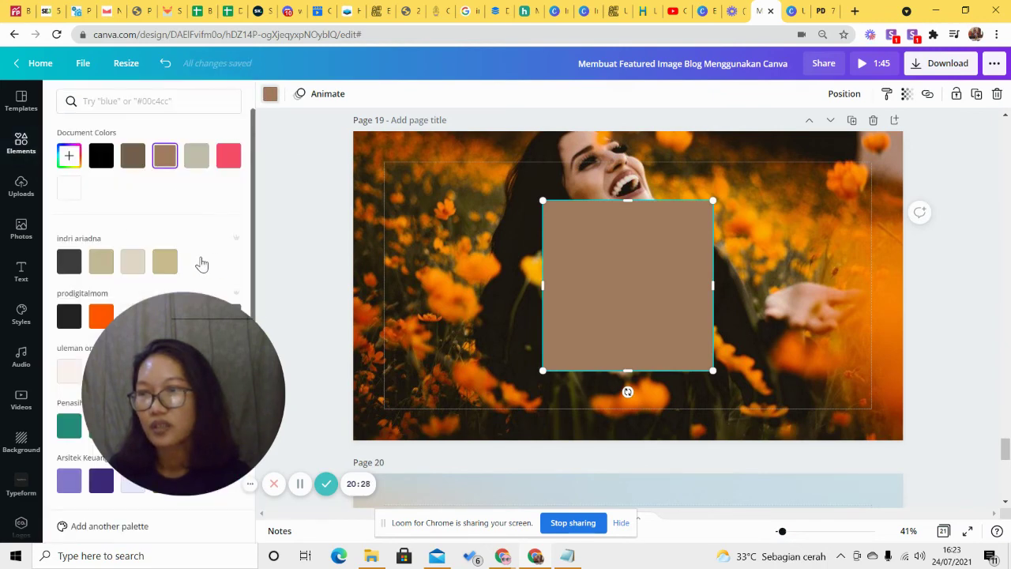
scroll(201, 263, down, 3)
click(133, 184)
scroll(938, 401, up, 2)
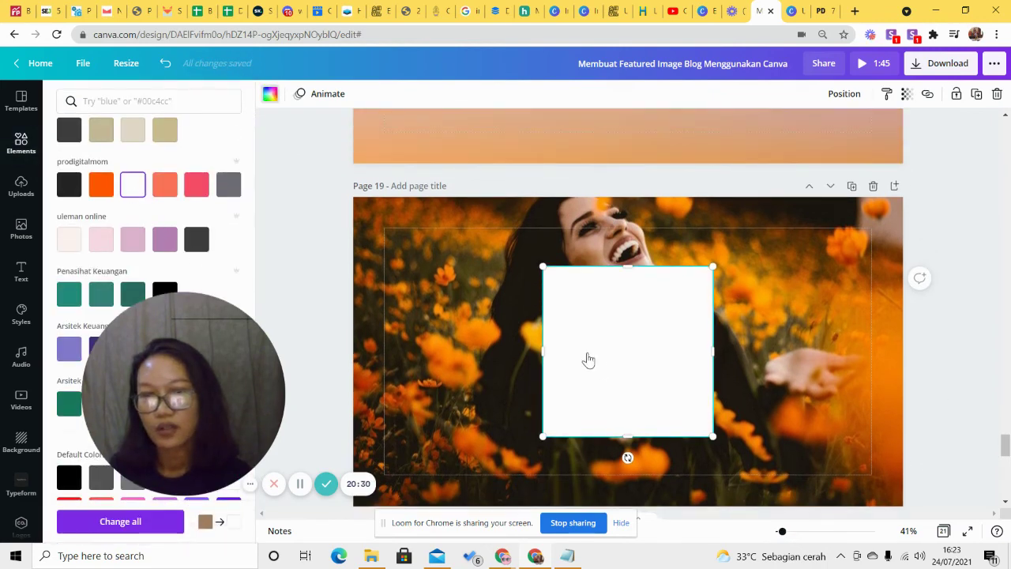
Step: Move the white square to the upper-left corner of page 19 and stretch it to cover the whole page
drag(589, 360, 397, 280)
scroll(743, 369, up, 3)
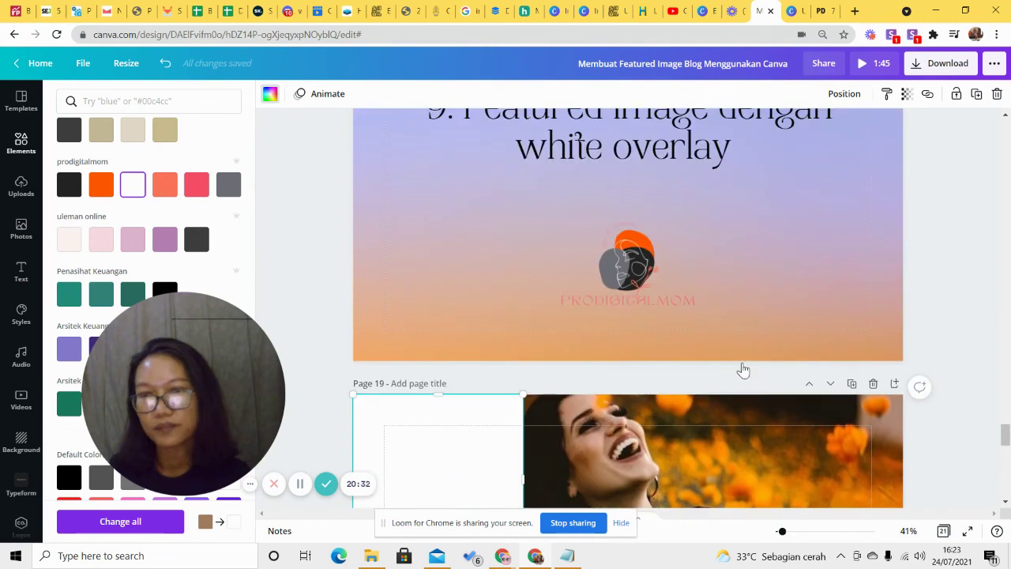
scroll(742, 369, down, 3)
drag(523, 217, 997, 217)
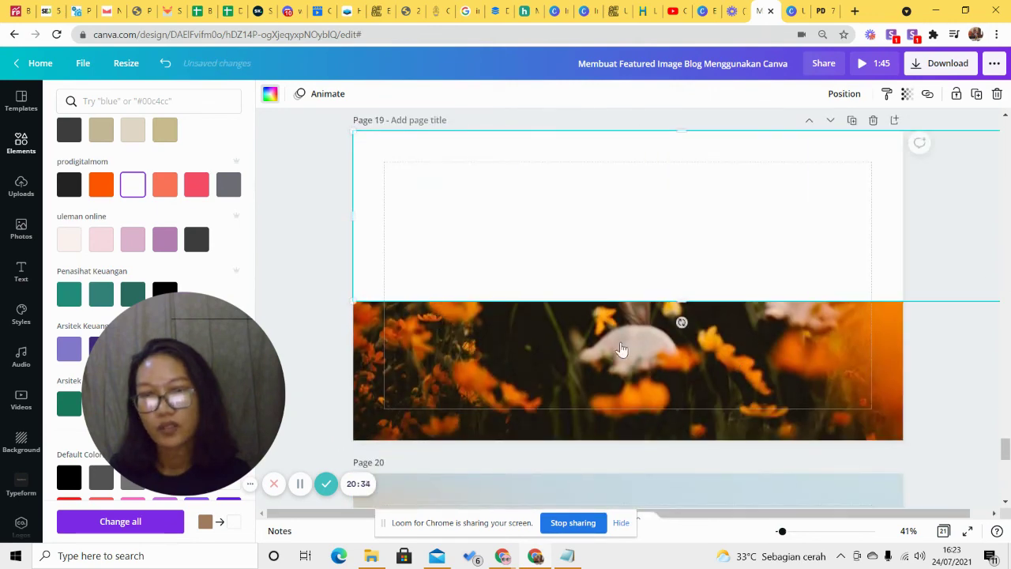
drag(684, 355, 682, 456)
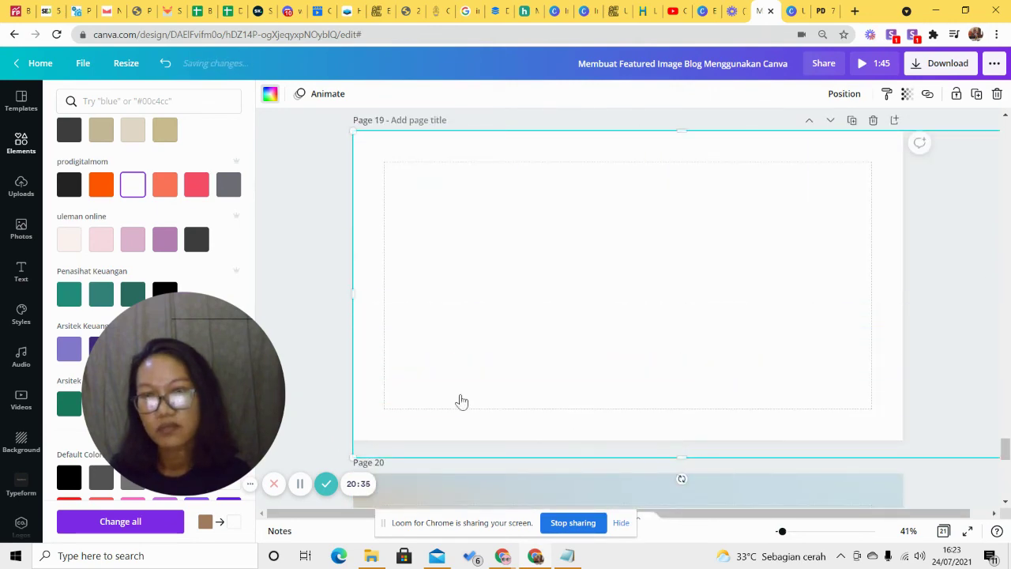
Step: Set the transparency of the white overlay on page 19 to 60
click(907, 95)
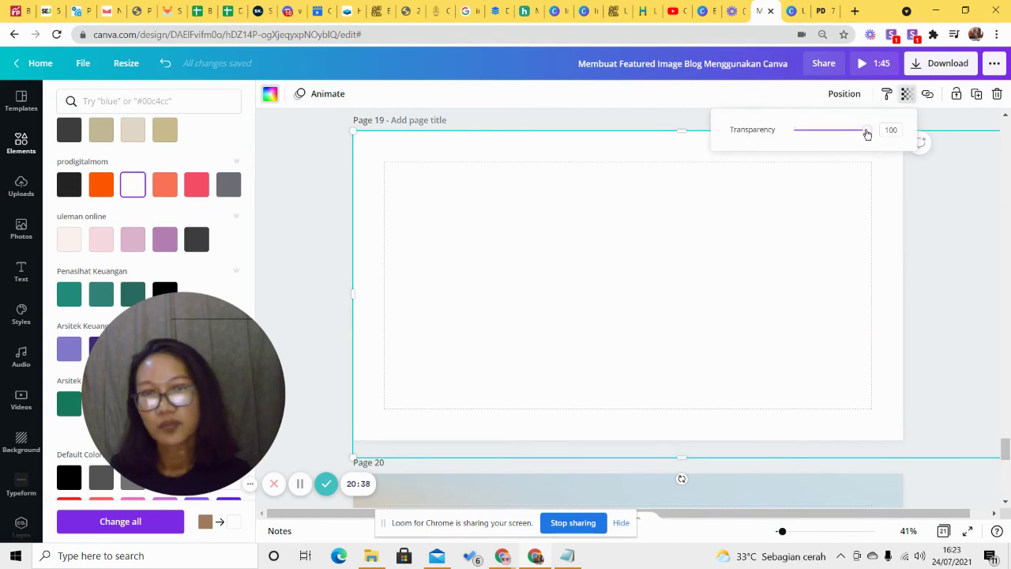
drag(864, 130, 837, 130)
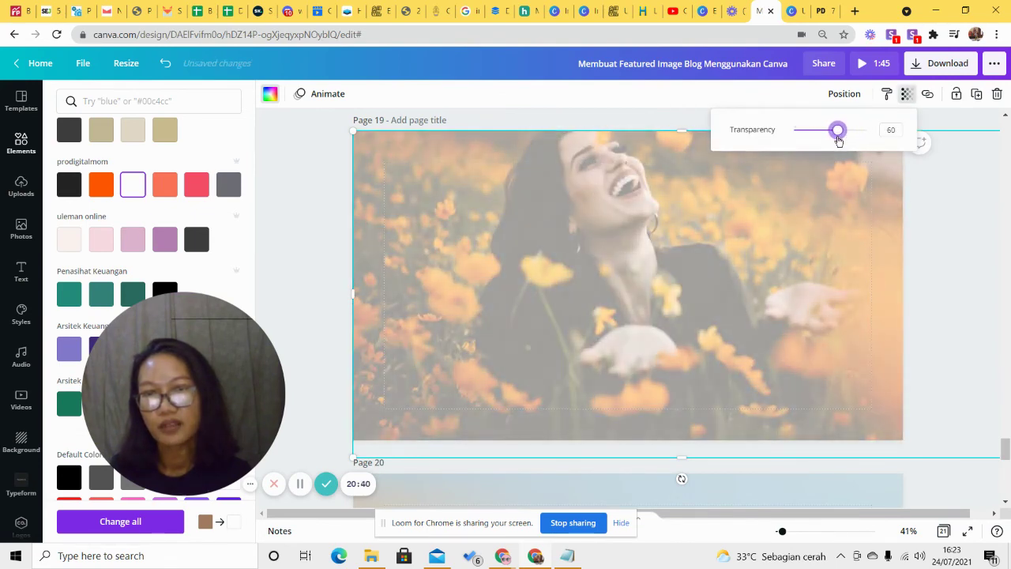
click(519, 293)
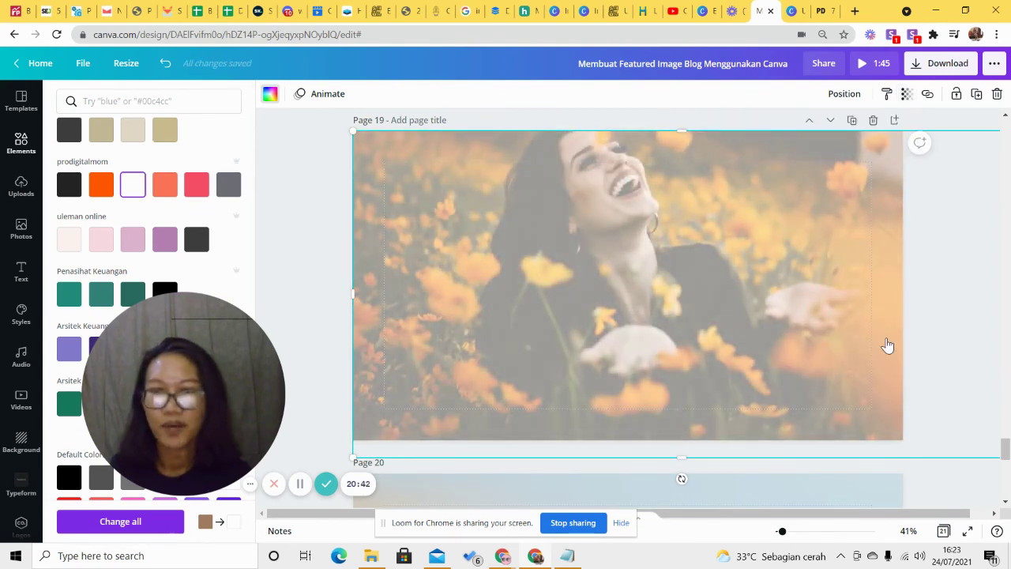
Step: Delete the nut-topped cake photo and the semi-transparent brown vertical bar from page 21
scroll(887, 345, down, 3)
scroll(887, 345, down, 5)
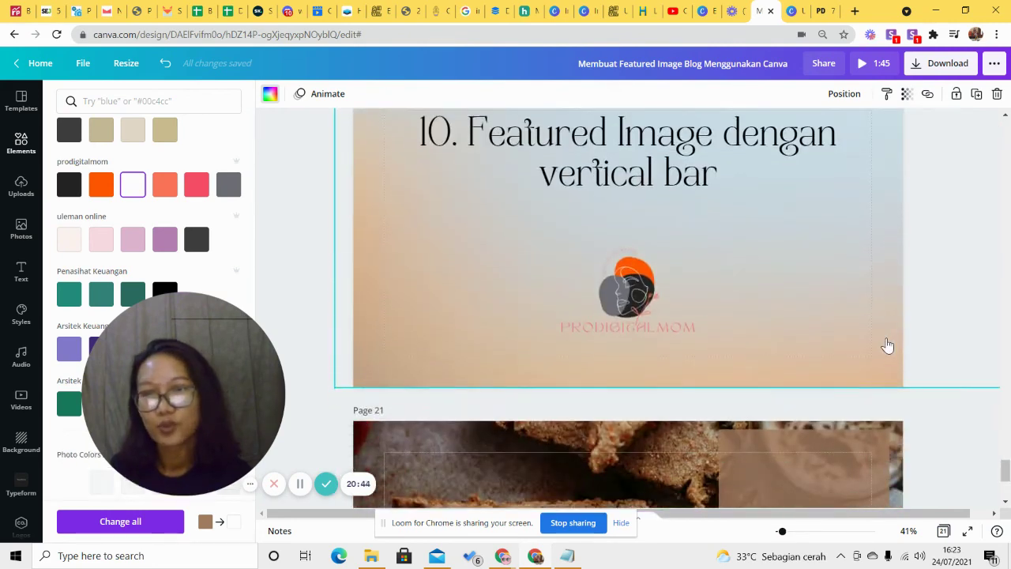
scroll(887, 343, up, 1)
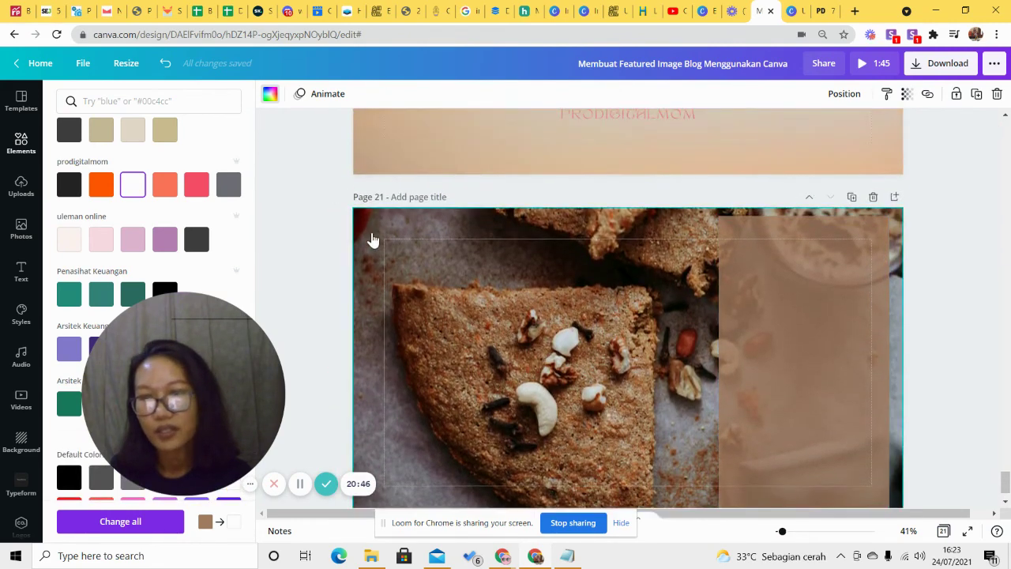
click(363, 226)
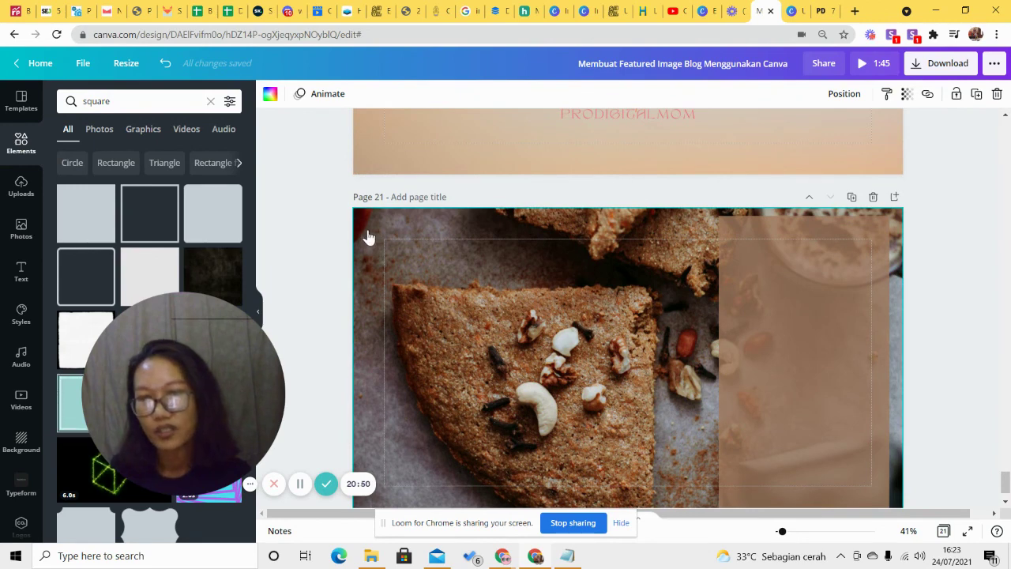
click(860, 397)
scroll(857, 394, down, 1)
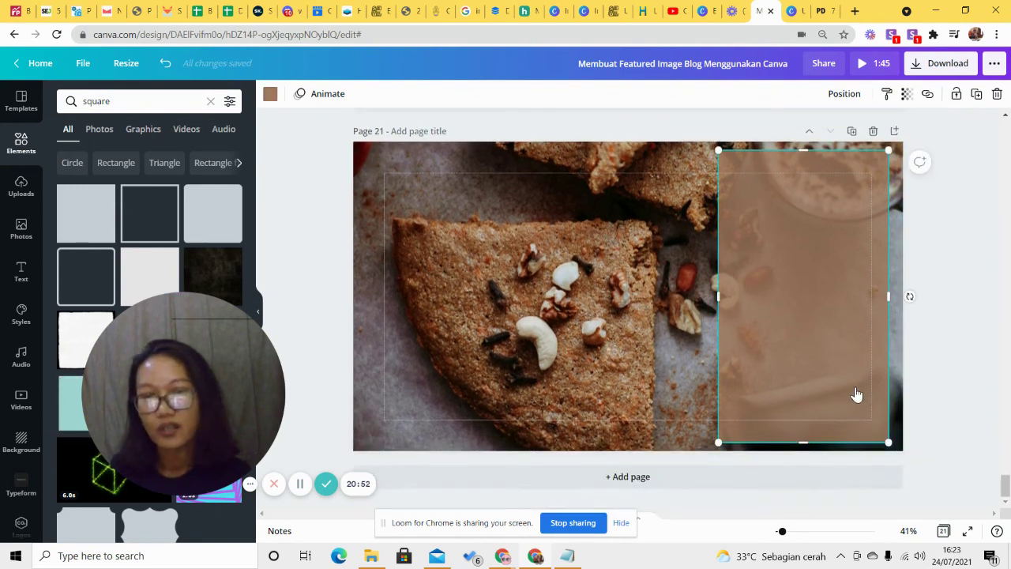
click(359, 374)
key(Delete)
click(827, 359)
key(Delete)
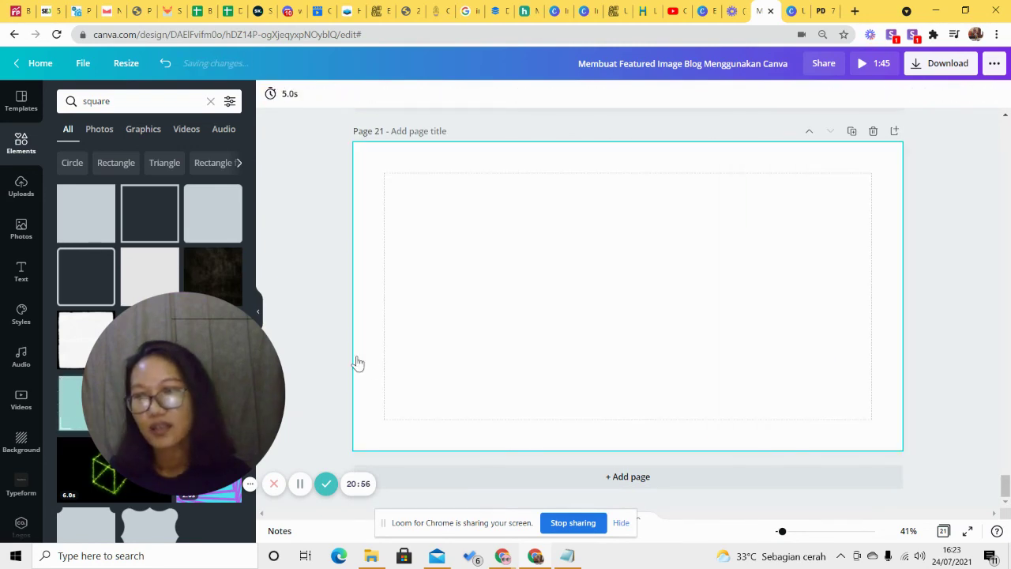
Step: Add the photo of a woman sticking out her tongue and making peace signs to page 21
click(21, 227)
scroll(133, 225, down, 2)
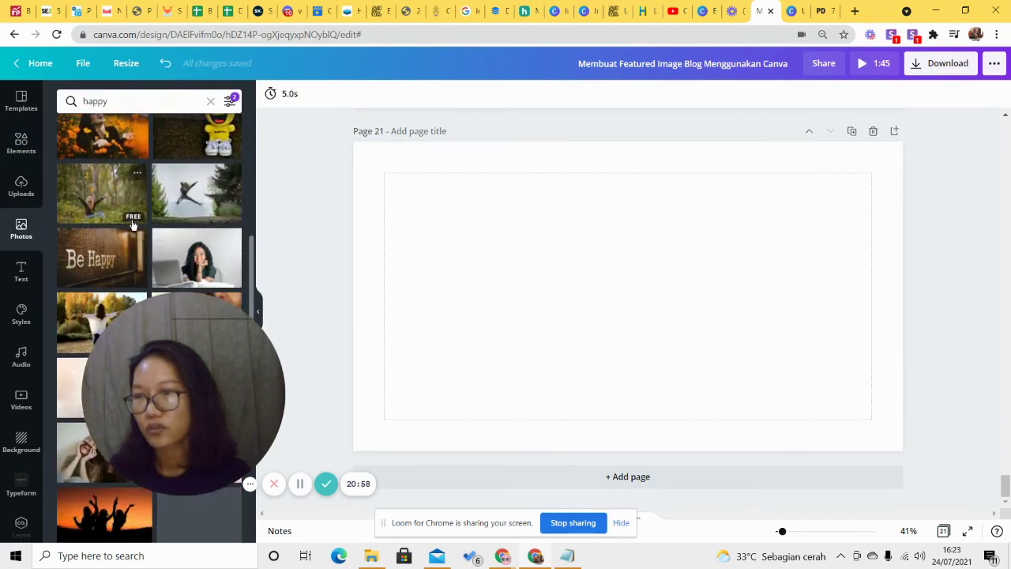
scroll(133, 225, down, 5)
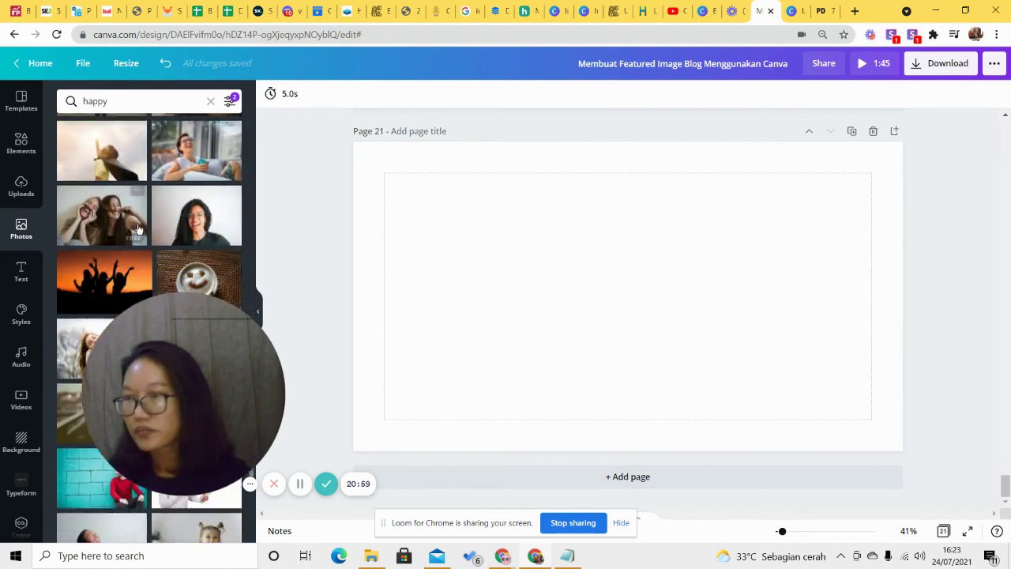
scroll(137, 229, down, 2)
click(157, 248)
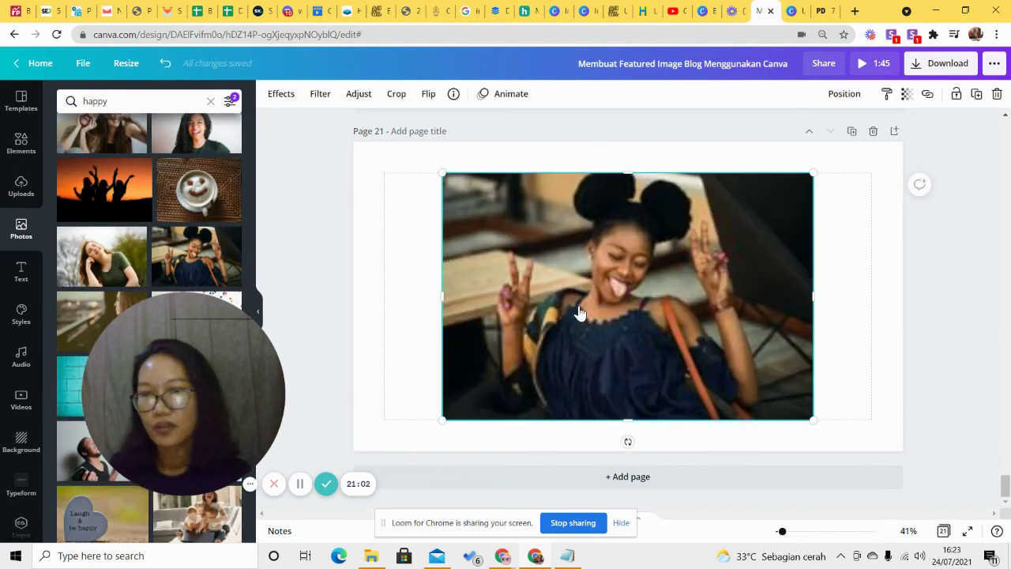
Step: Align the peace-sign photo with the upper-left corner of page 21 and enlarge it to cover the whole page
drag(579, 314, 489, 282)
drag(727, 388, 808, 453)
drag(809, 293, 908, 294)
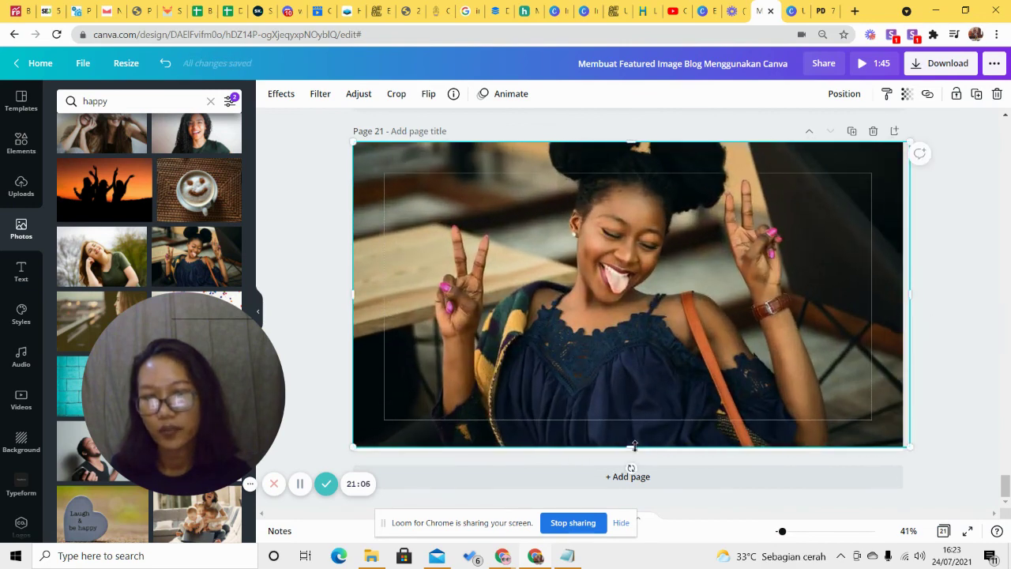
drag(634, 447, 625, 458)
click(970, 327)
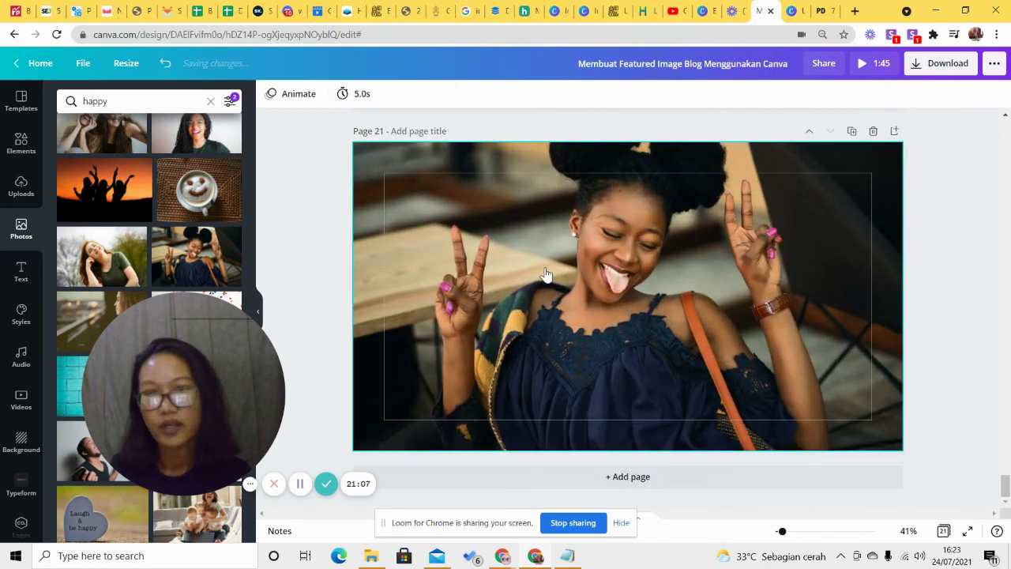
Step: Add a solid square shape over the photo on page 21
click(11, 152)
click(94, 218)
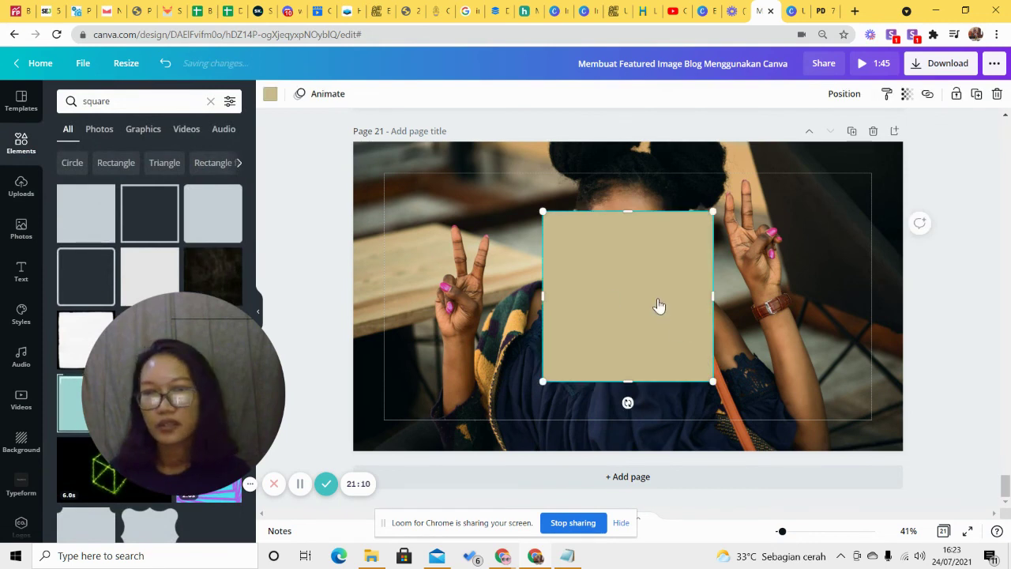